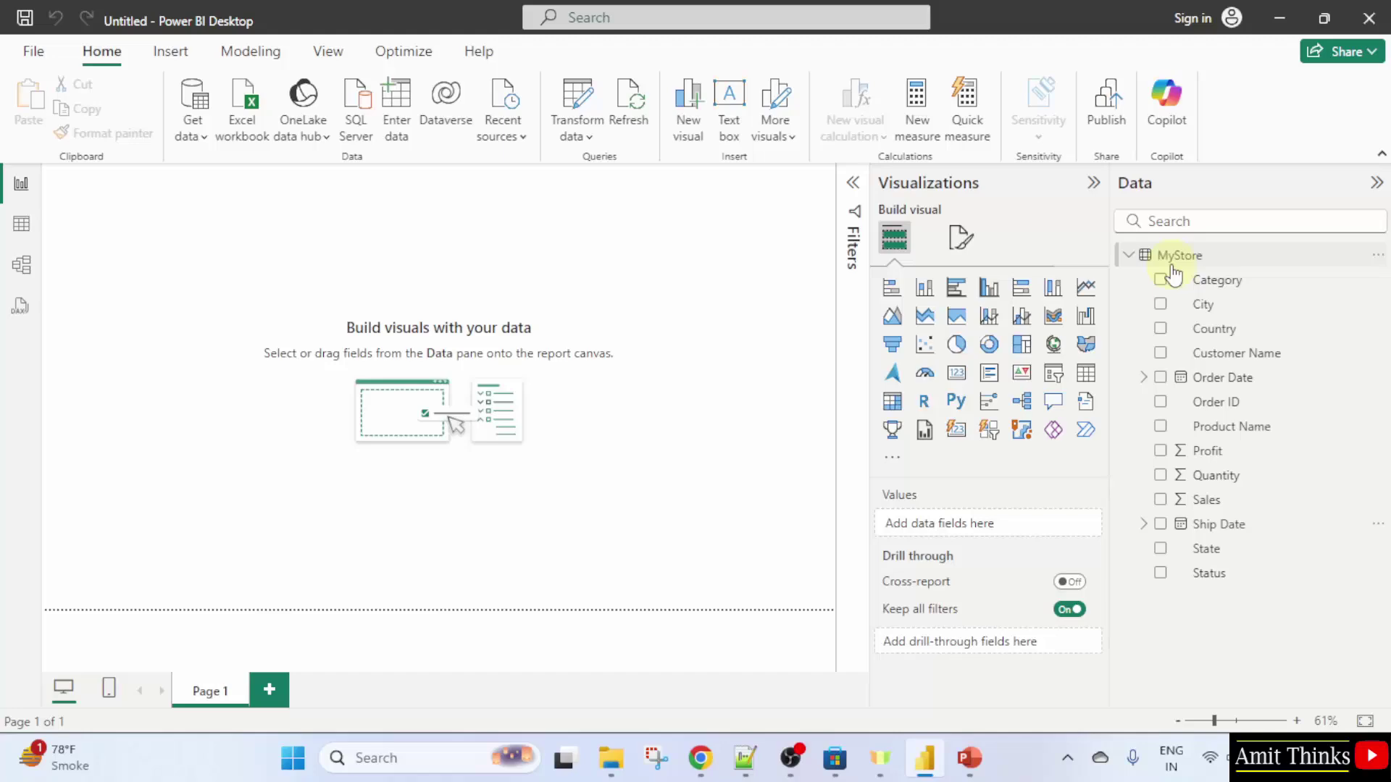
- Save the report to the Documents folder under the name AmitPowerBI_GaugeChart
{"action": "mouse_move", "coordinate": [1173, 274]}
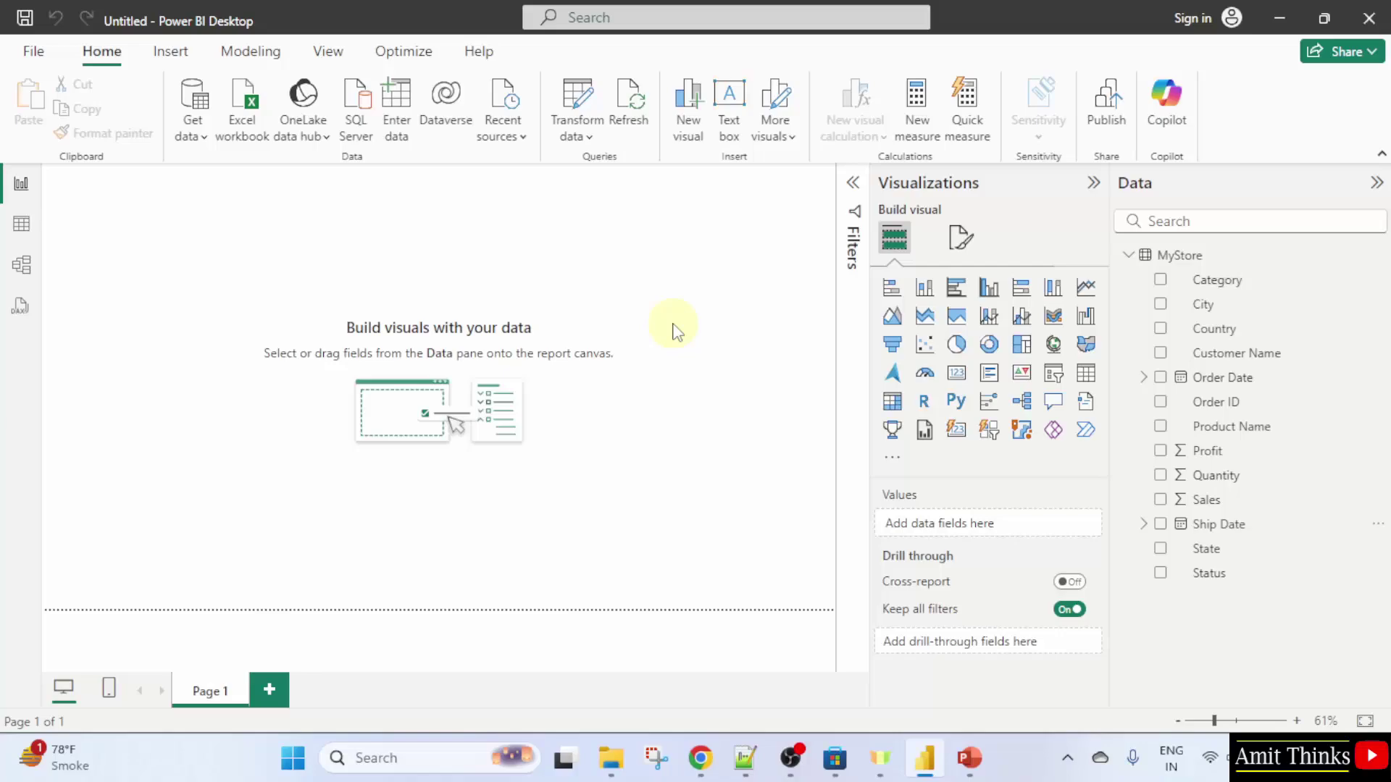
{"action": "left_click", "coordinate": [35, 56]}
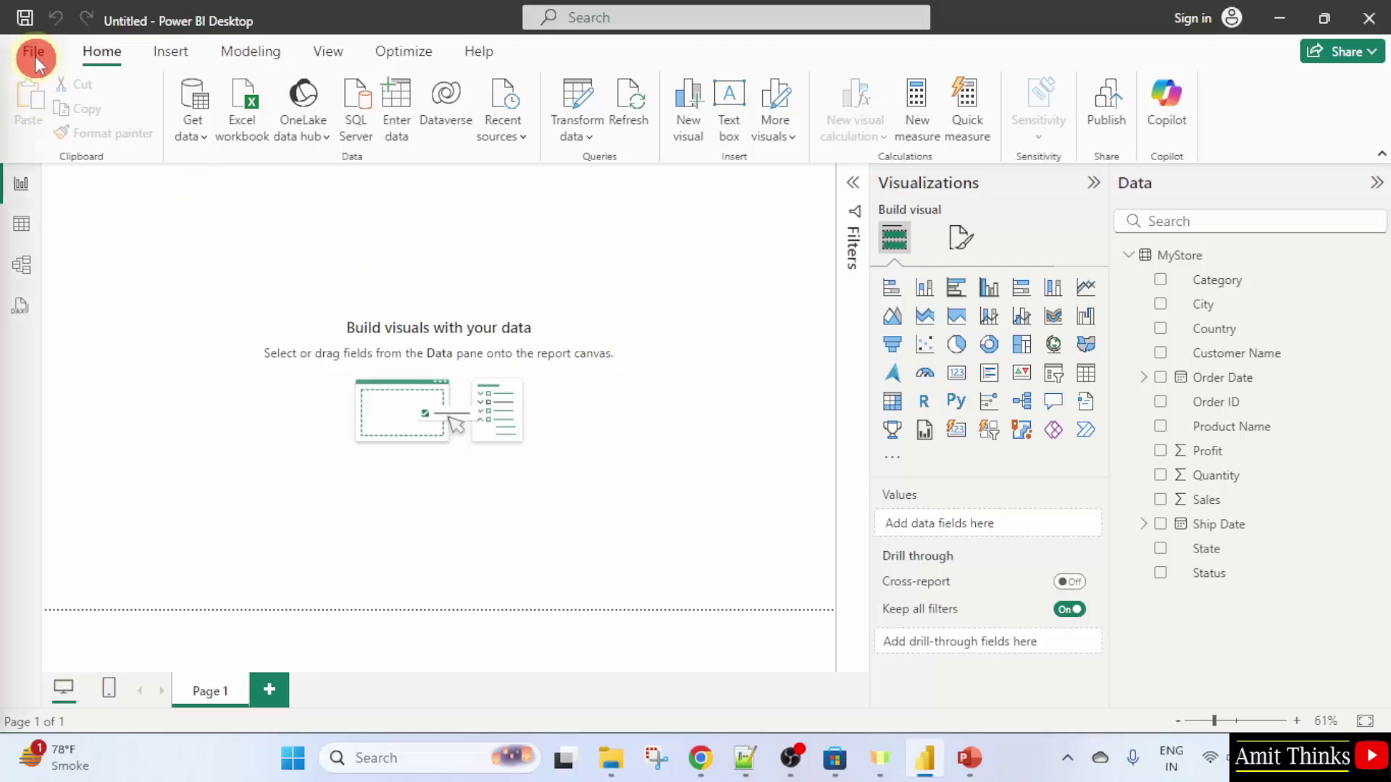
{"action": "left_click", "coordinate": [143, 250]}
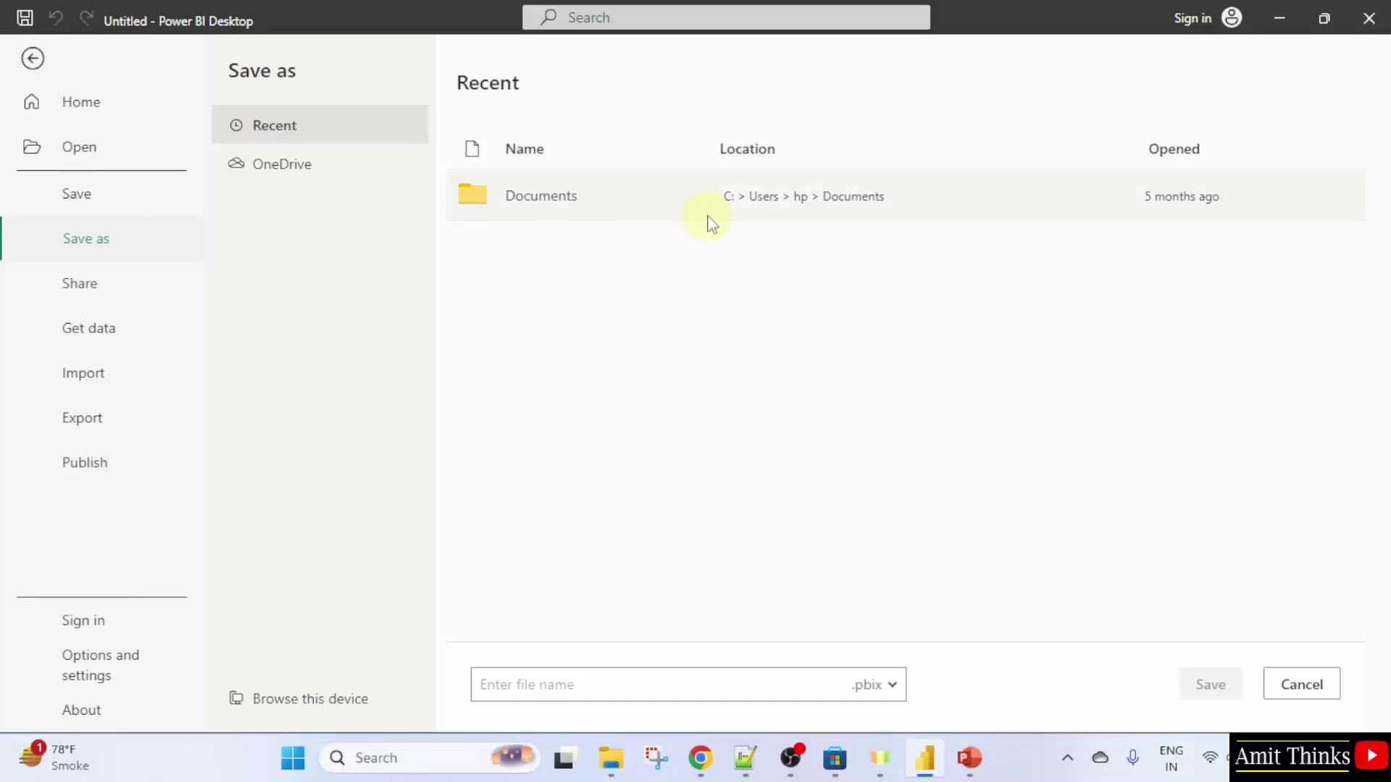
{"action": "left_click", "coordinate": [638, 202]}
{"action": "left_click", "coordinate": [643, 198]}
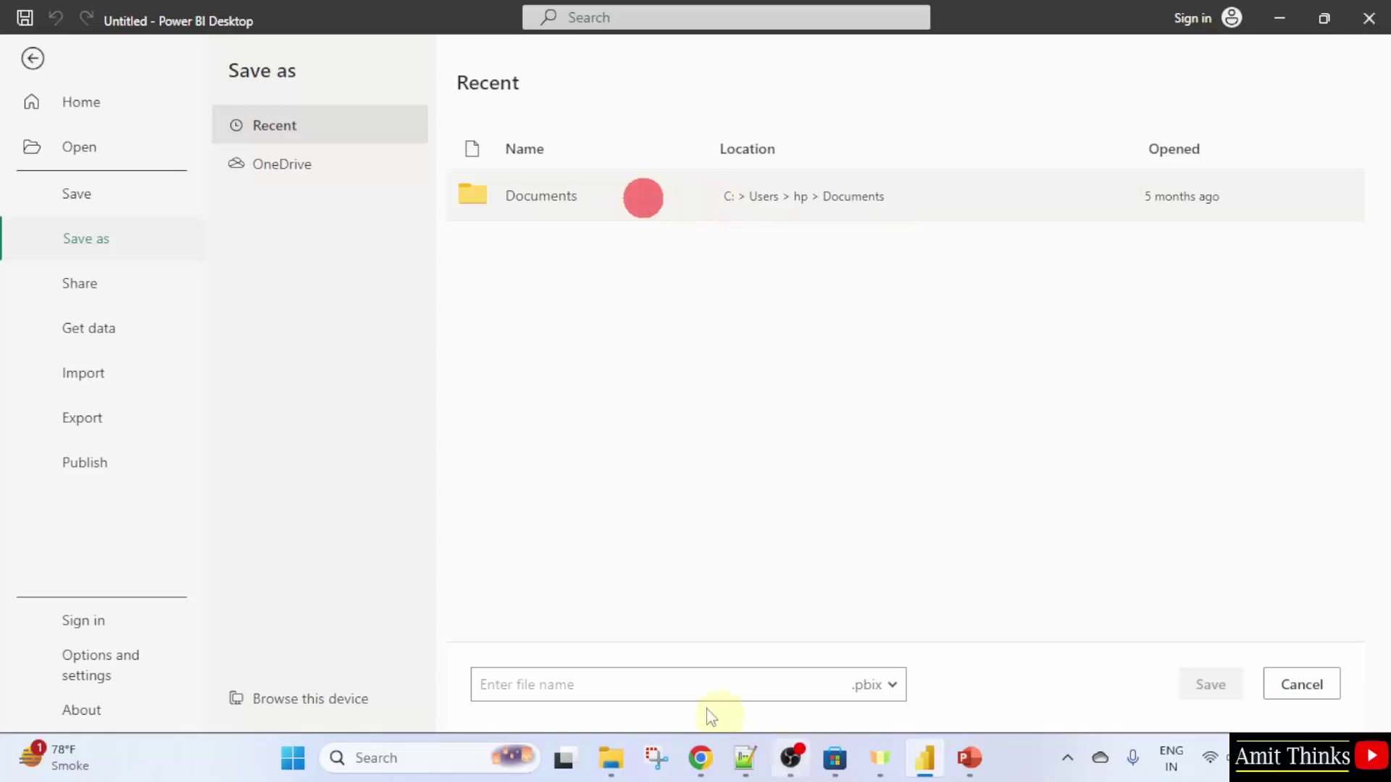
{"action": "left_click", "coordinate": [684, 681]}
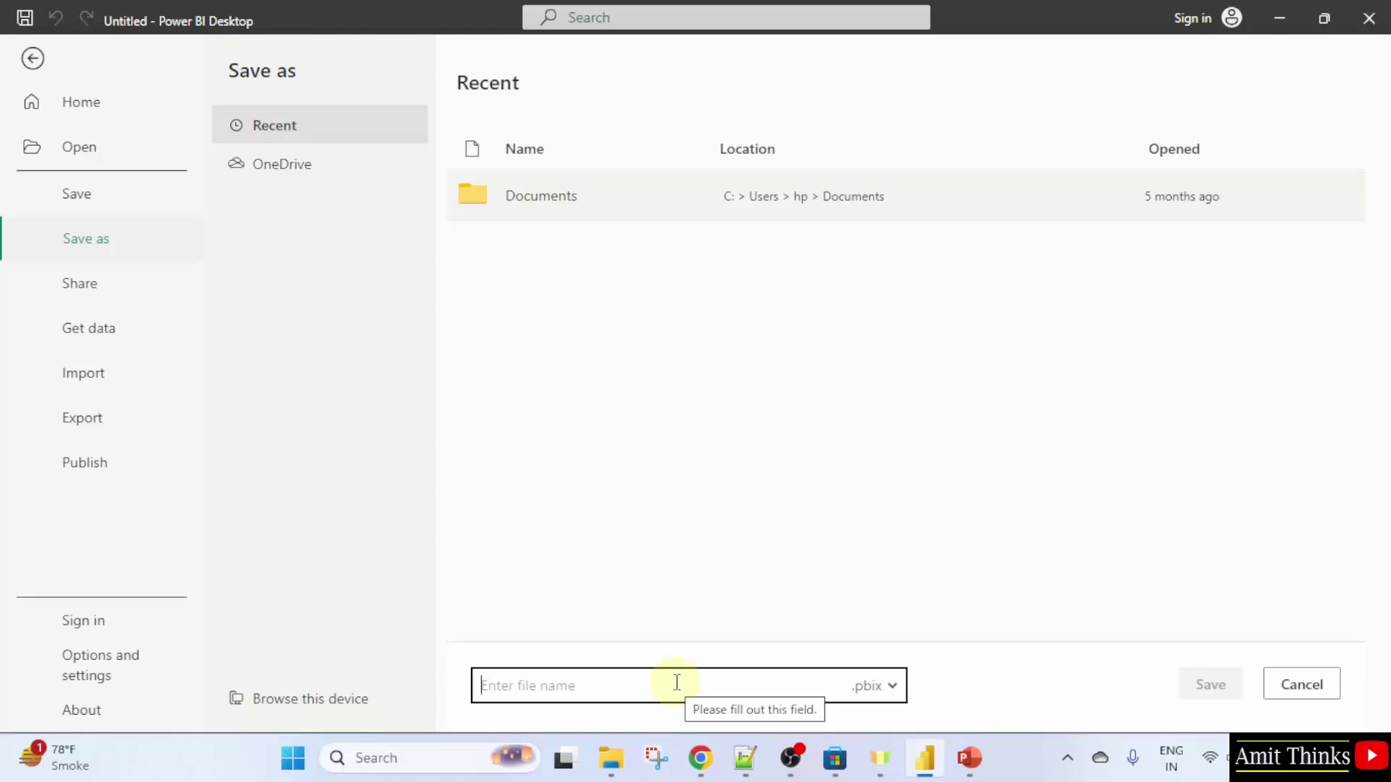
{"action": "type", "text": "Am"}
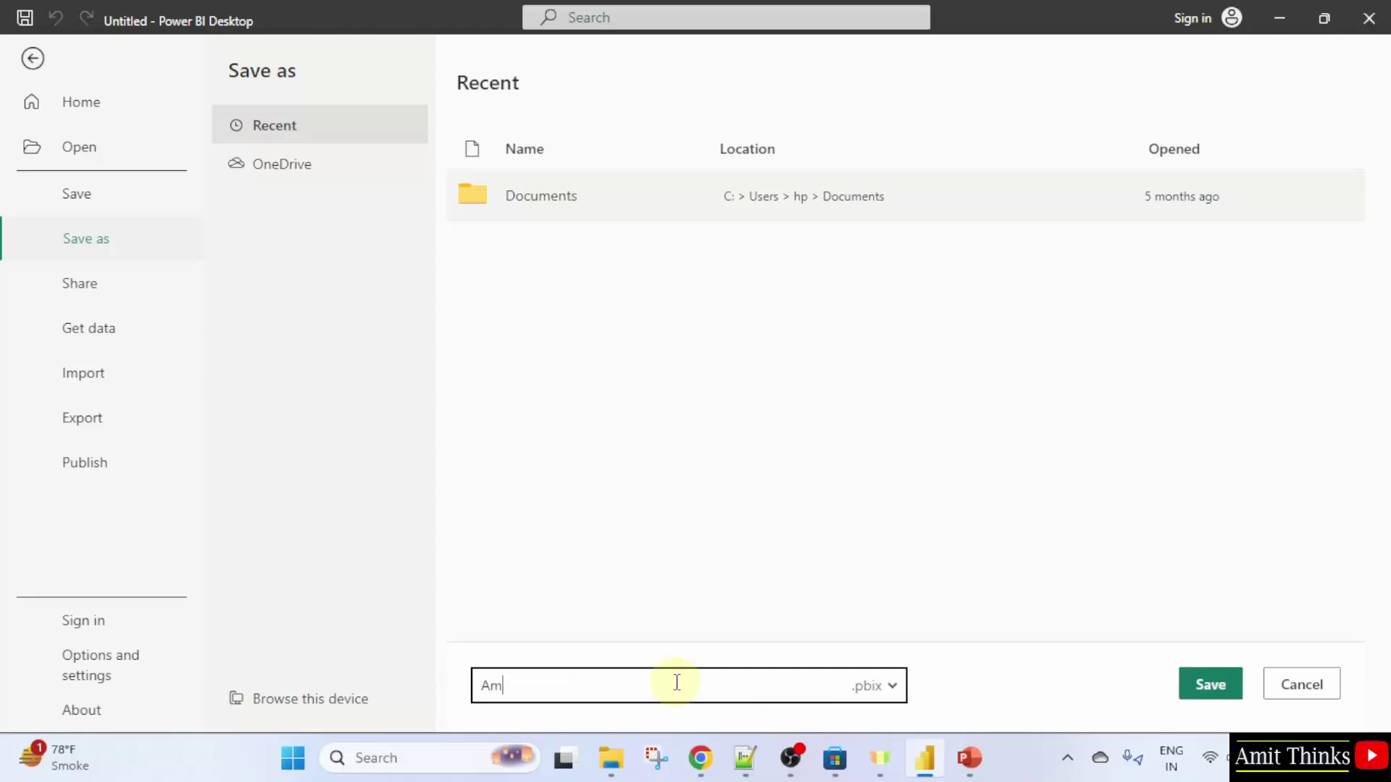
{"action": "type", "text": "itPowerBI_"}
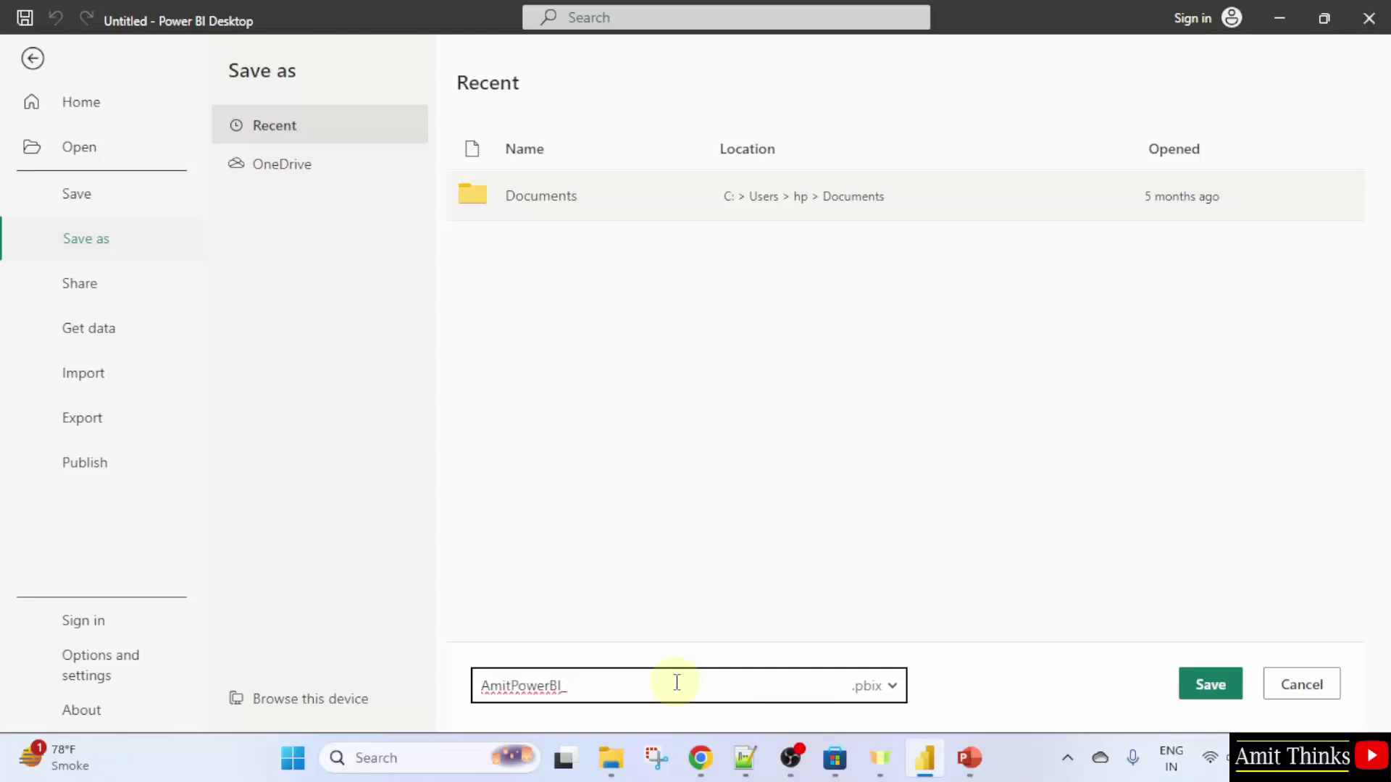
{"action": "type", "text": "GaugeChart"}
{"action": "left_click", "coordinate": [1212, 686]}
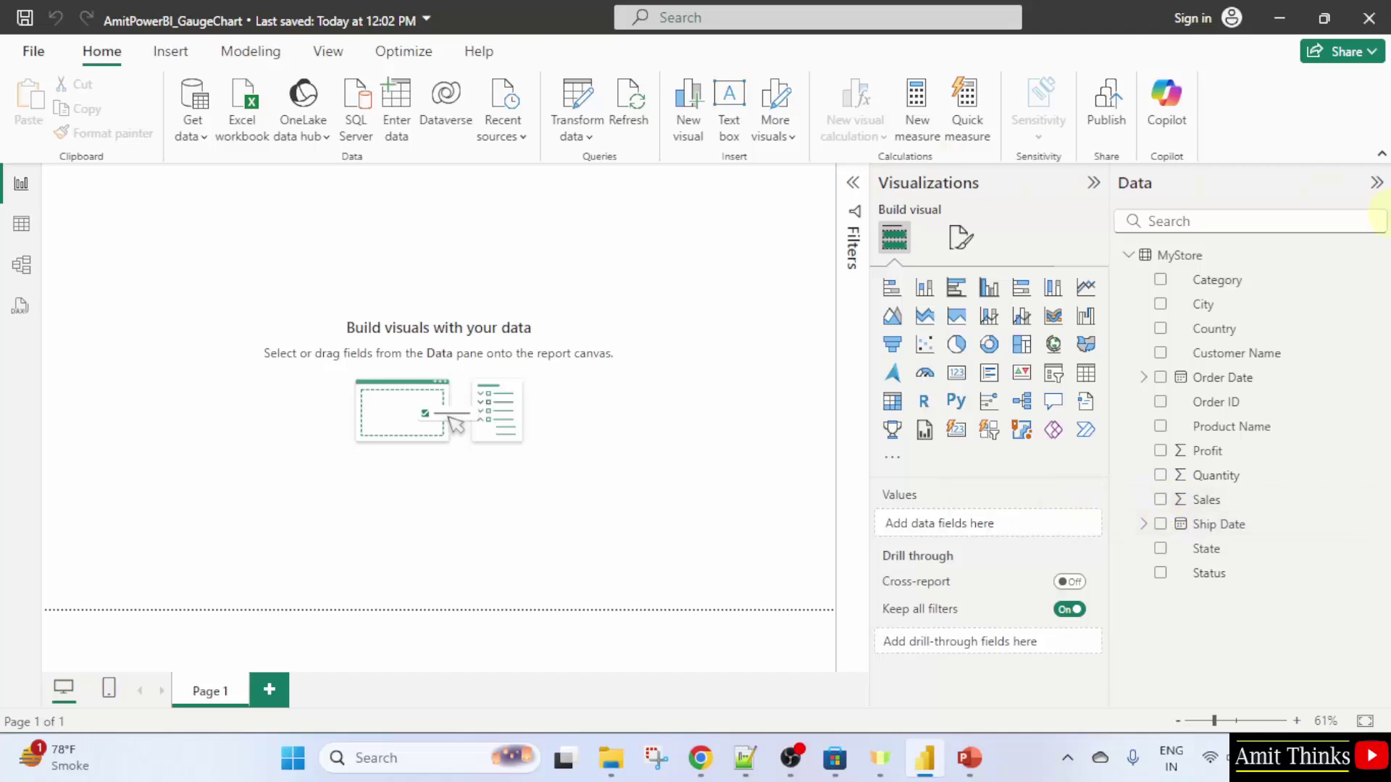
- Add a Sum of Sales column chart by ticking Sales in the Data pane
{"action": "left_click", "coordinate": [1377, 184]}
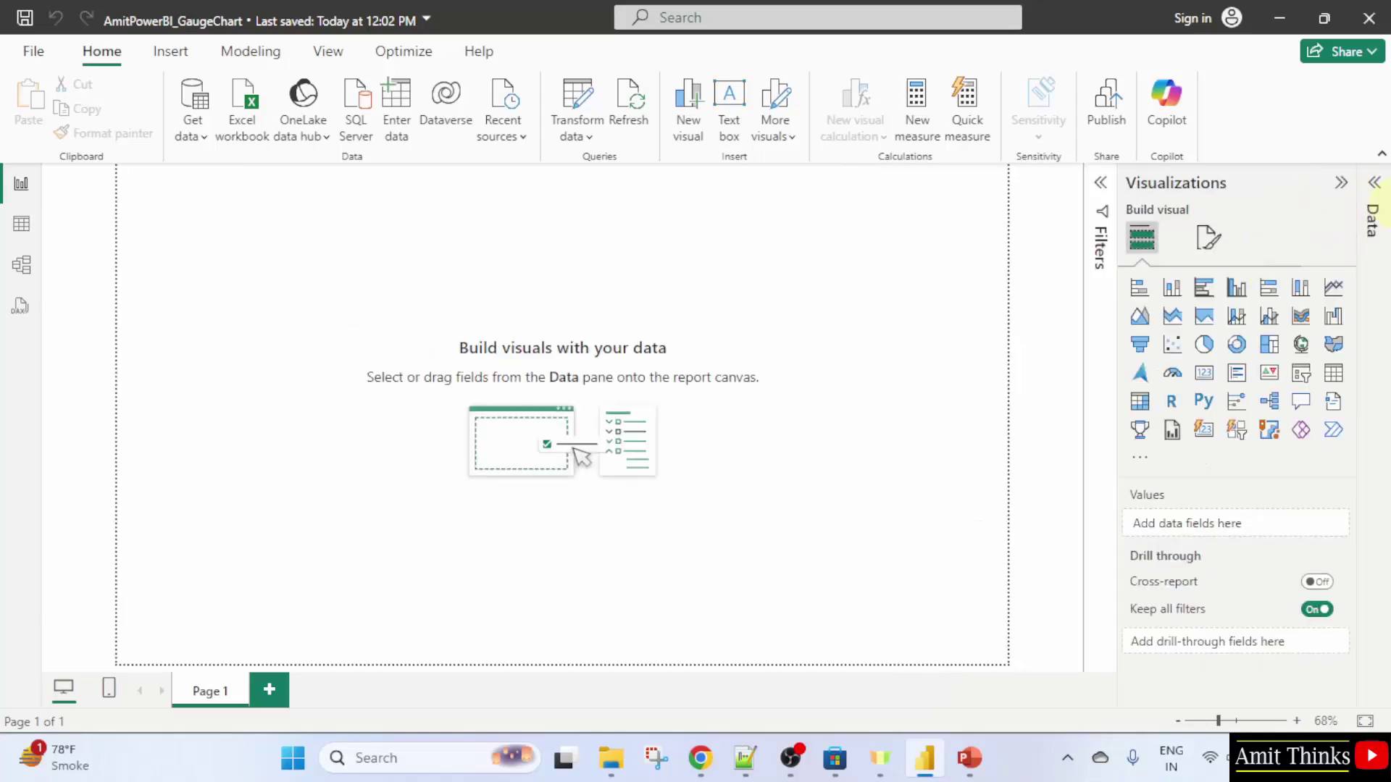
{"action": "left_click", "coordinate": [1374, 185]}
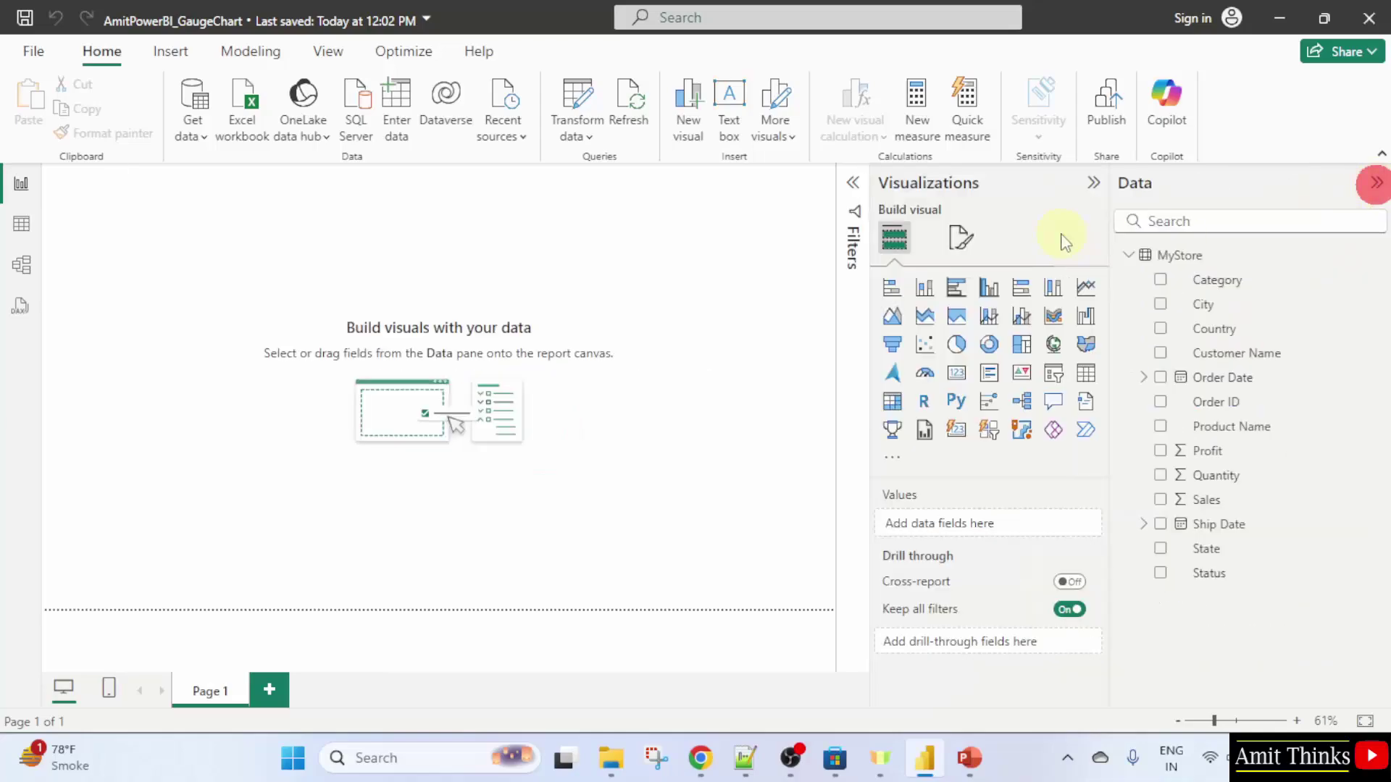
{"action": "left_click", "coordinate": [1160, 500]}
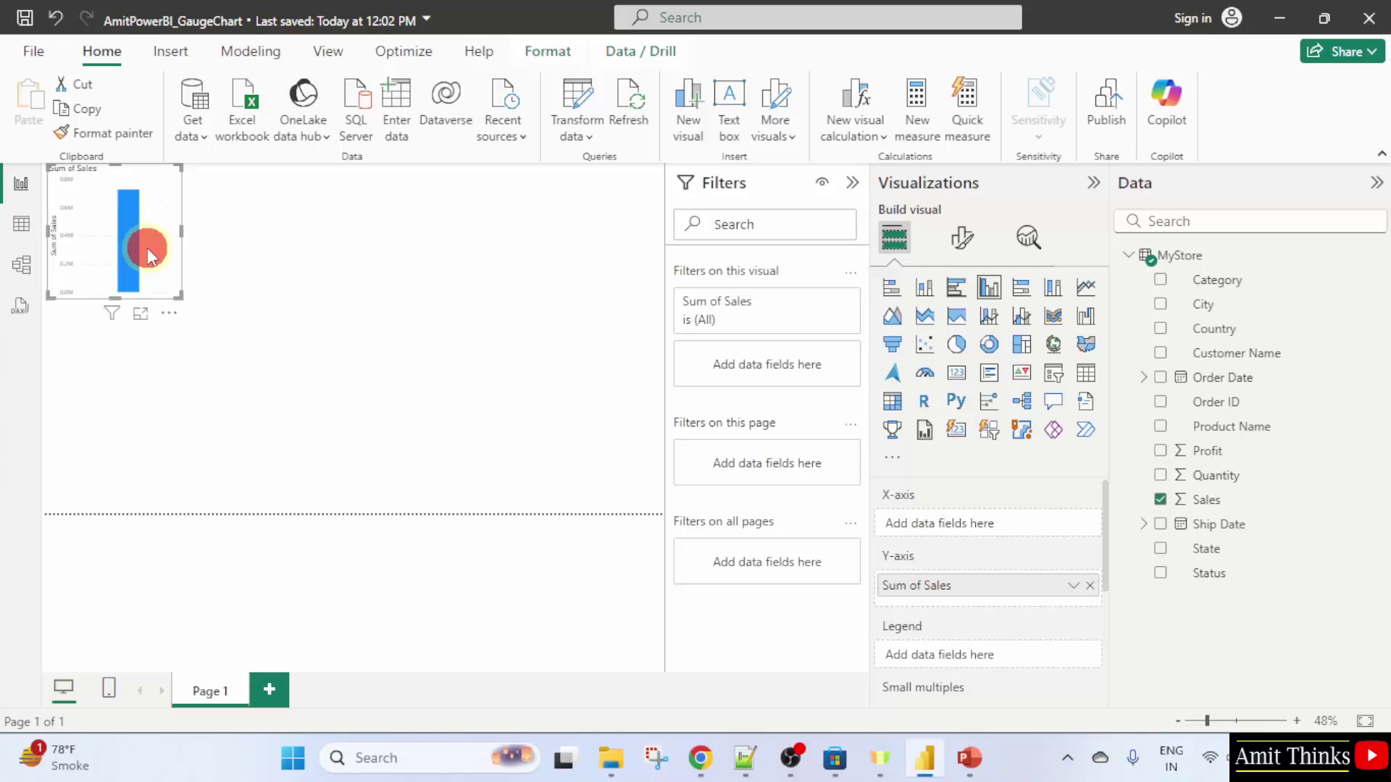
- Move and enlarge the chart to the canvas centre, then collapse the Filters pane
{"action": "left_click_drag", "start_coordinate": [147, 247], "coordinate": [383, 333]}
{"action": "left_click_drag", "start_coordinate": [417, 389], "coordinate": [599, 503]}
{"action": "left_click_drag", "start_coordinate": [550, 407], "coordinate": [497, 372]}
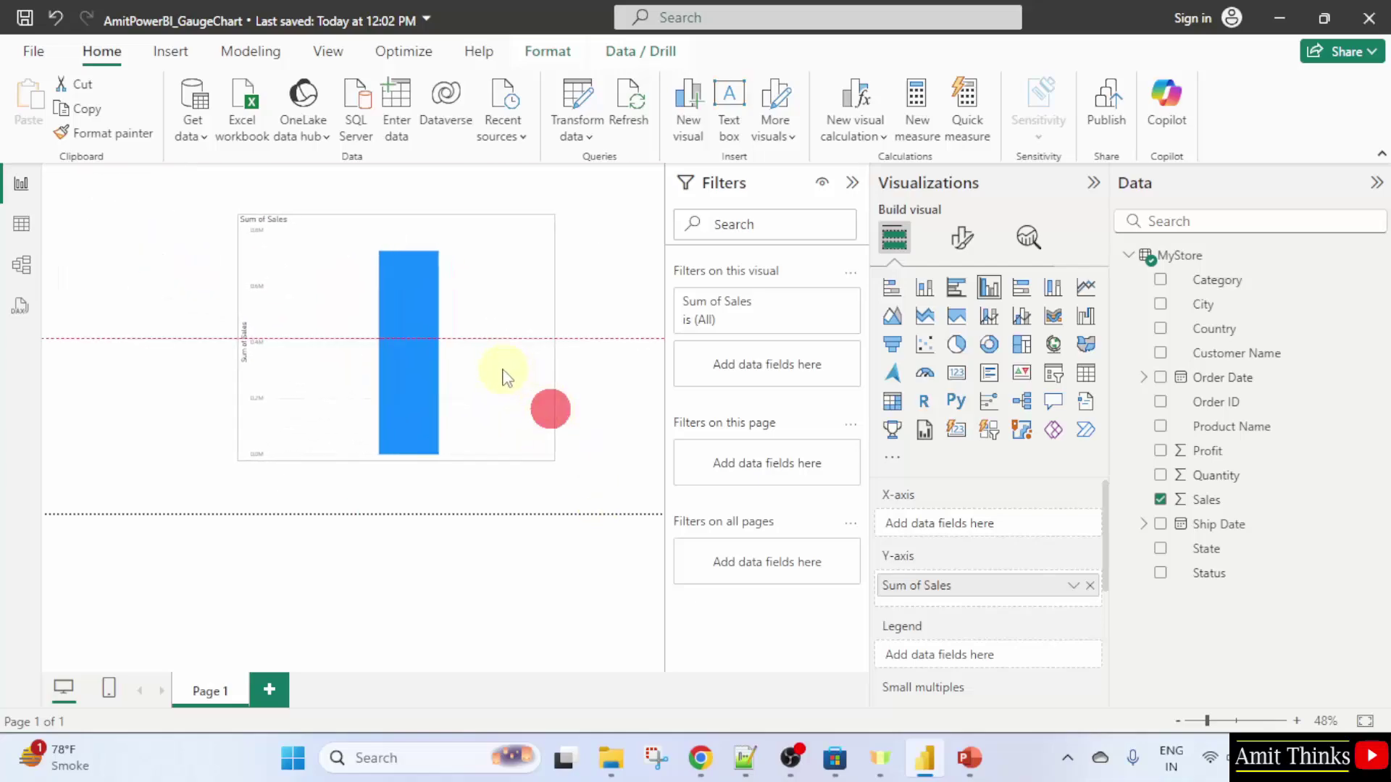
{"action": "left_click", "coordinate": [664, 323]}
{"action": "left_click_drag", "start_coordinate": [665, 323], "coordinate": [681, 323]}
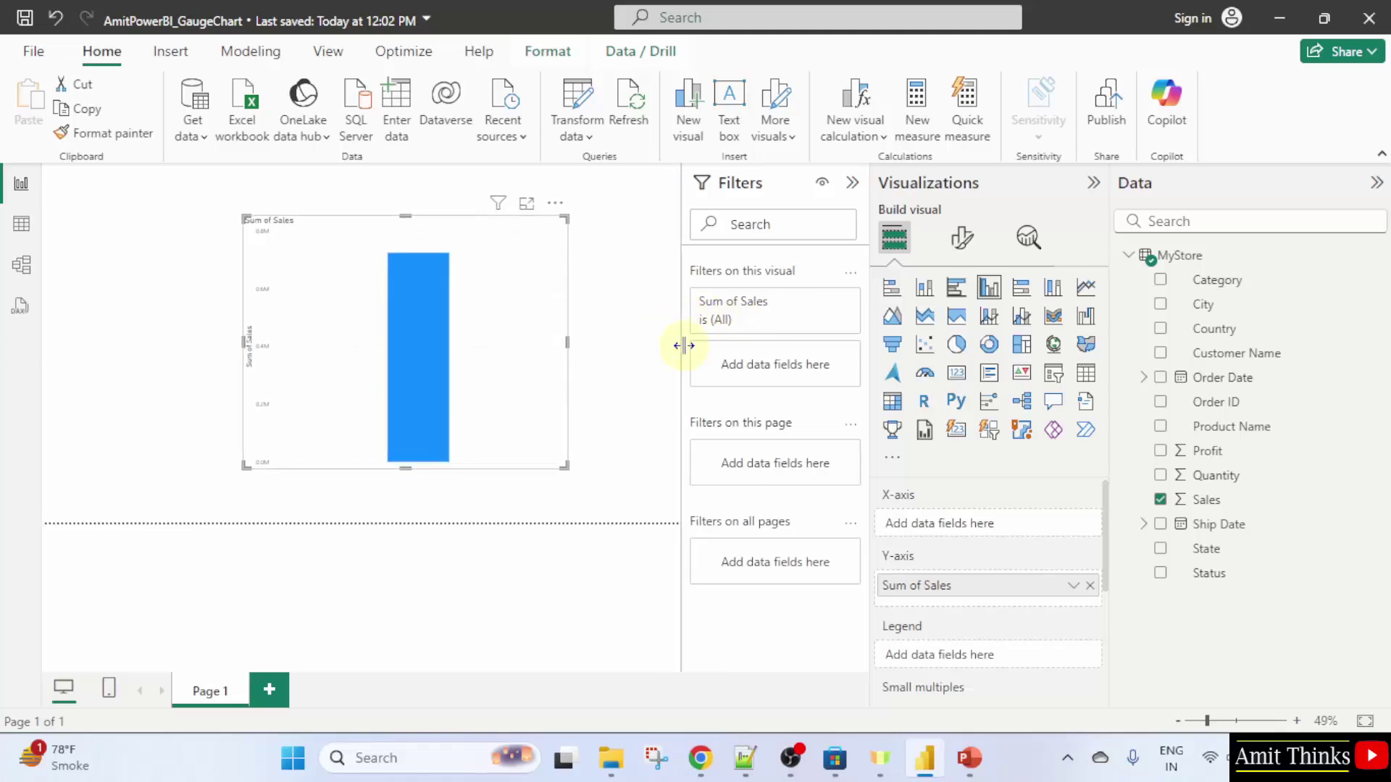
{"action": "left_click", "coordinate": [852, 182]}
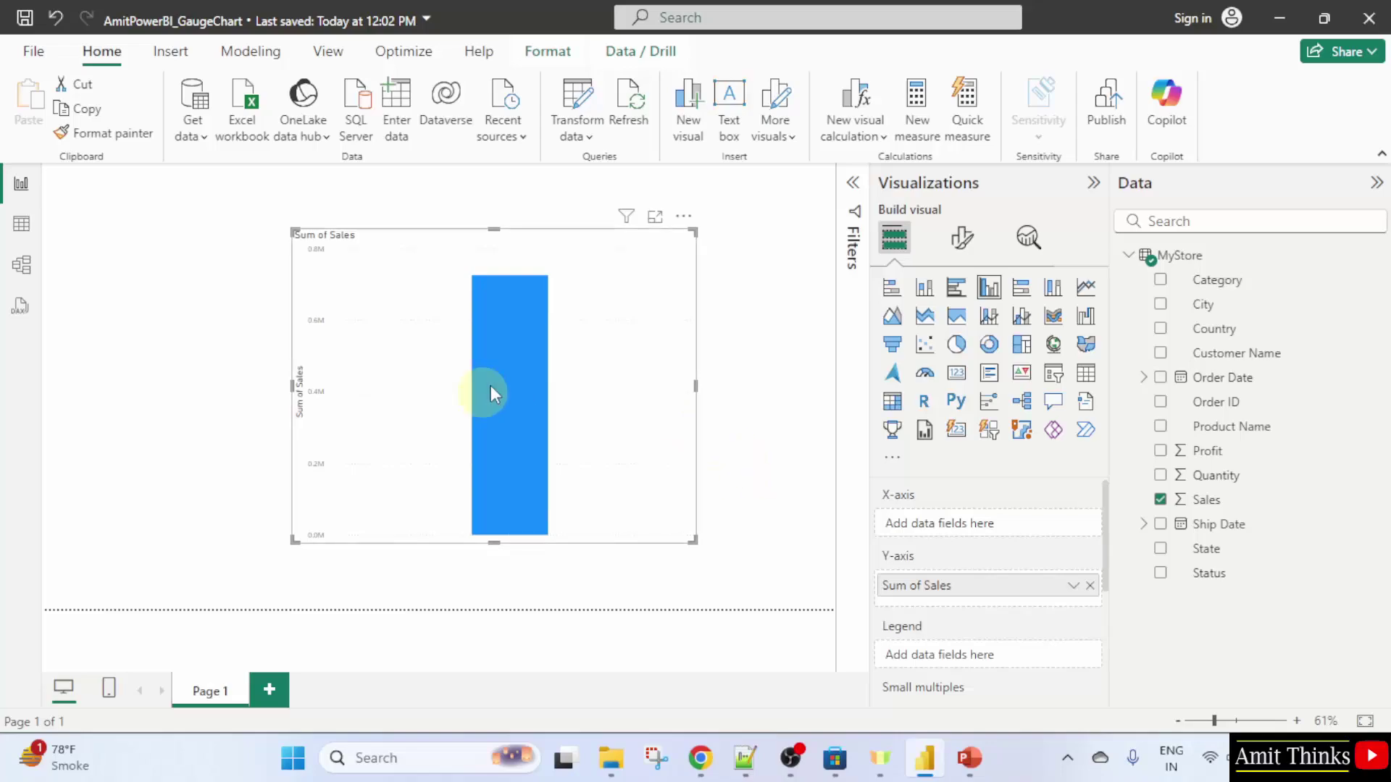
- Convert the selected column chart into a gauge reading 725.46K on a 0.00M–1.45M scale
{"action": "left_click", "coordinate": [616, 390]}
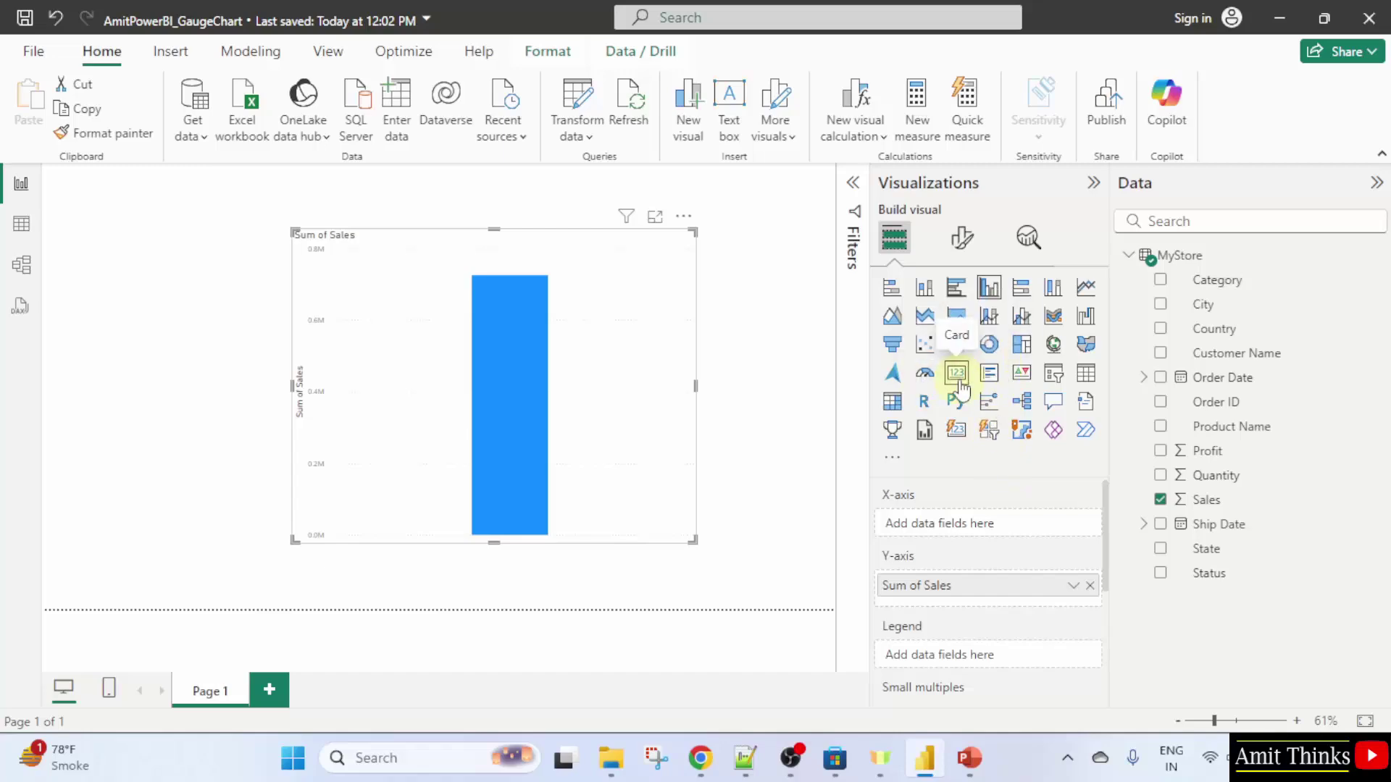
{"action": "left_click", "coordinate": [924, 374]}
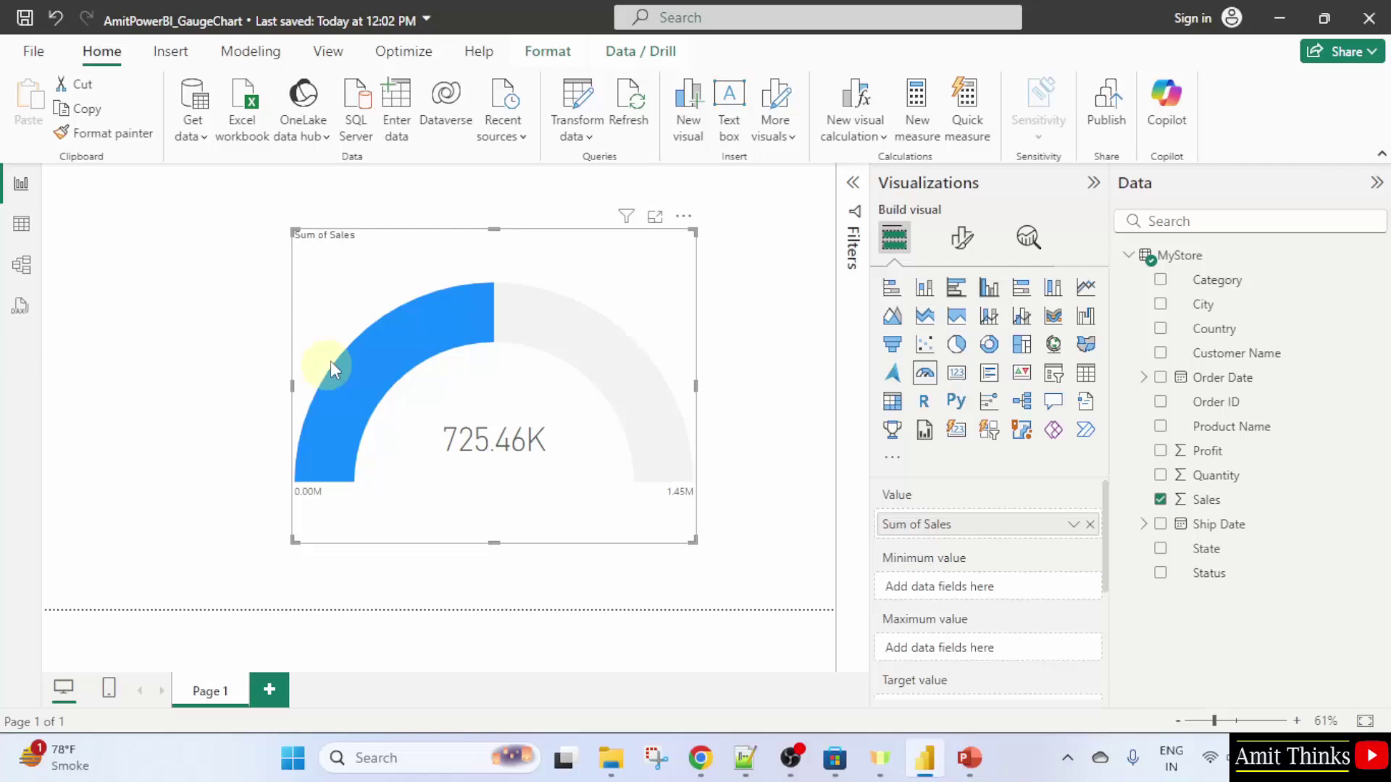
{"action": "mouse_move", "coordinate": [445, 358]}
{"action": "mouse_move", "coordinate": [511, 452]}
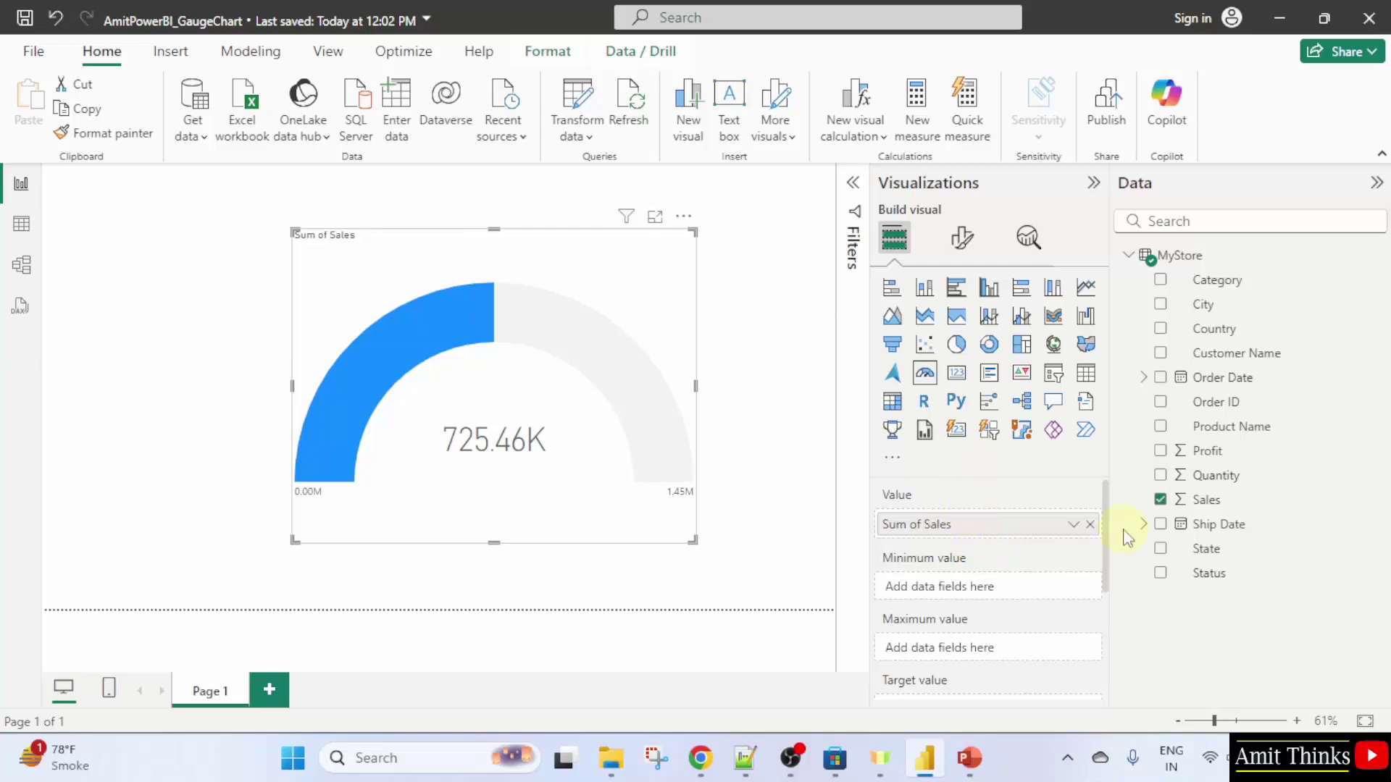
- Set the gauge fill colour to yellow, refined to the lighter yellow #e1c233
{"action": "left_click_drag", "start_coordinate": [1106, 503], "coordinate": [1114, 456]}
{"action": "left_click", "coordinate": [960, 246]}
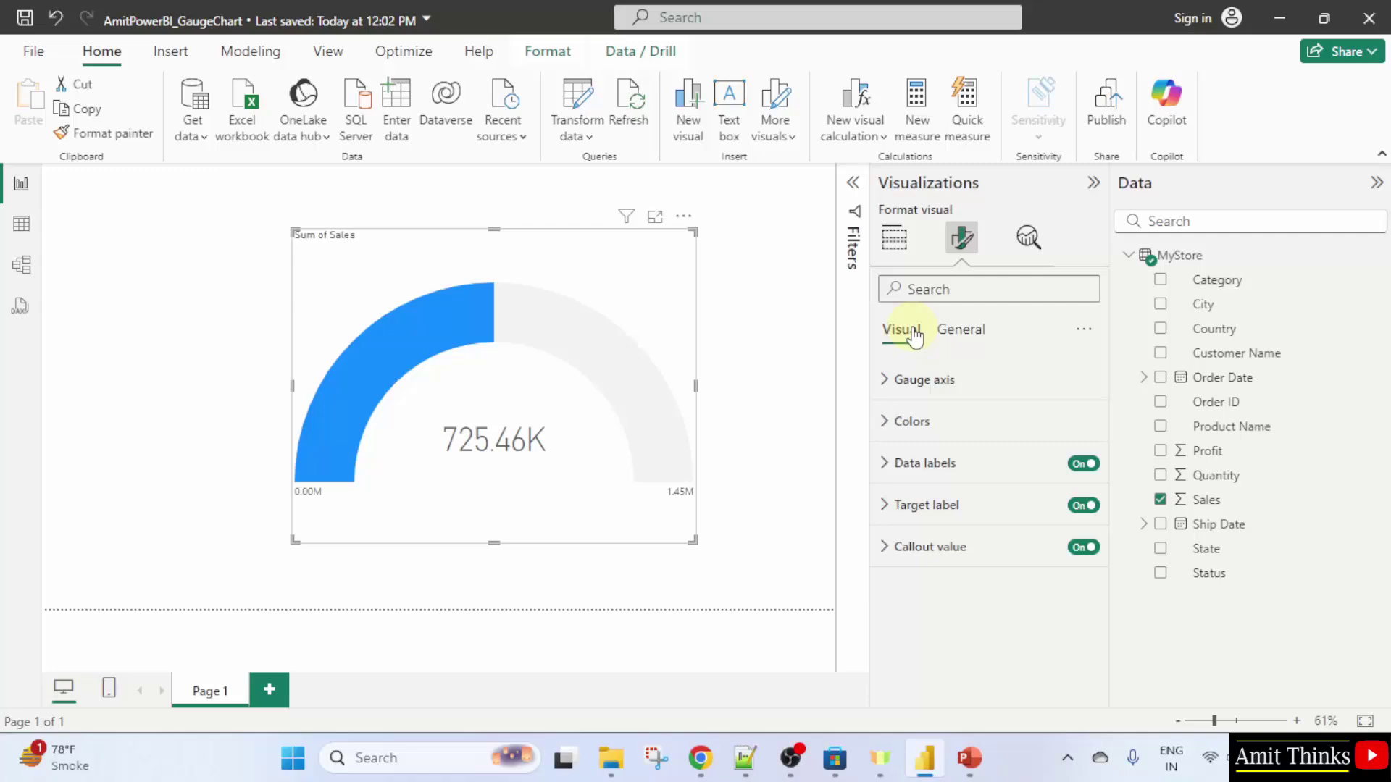
{"action": "left_click", "coordinate": [950, 418]}
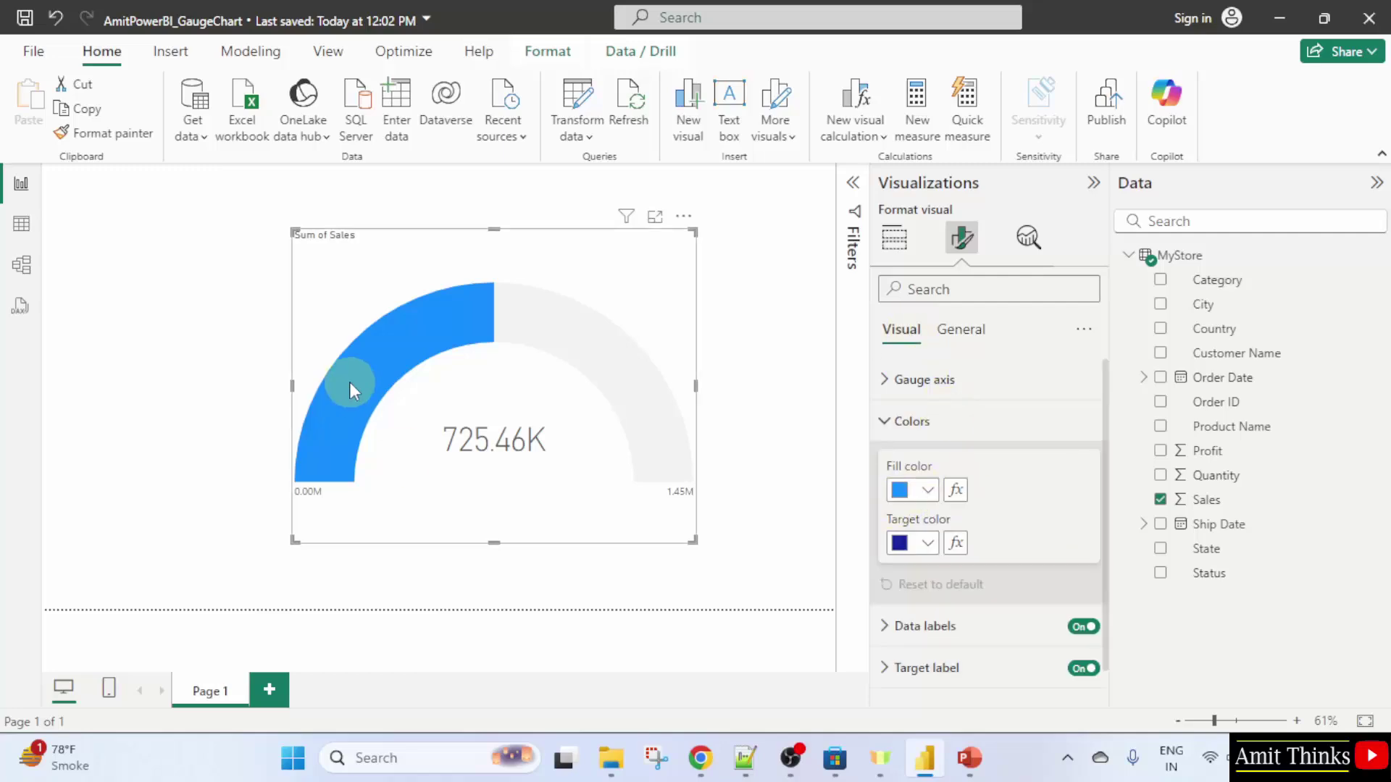
{"action": "left_click", "coordinate": [928, 491]}
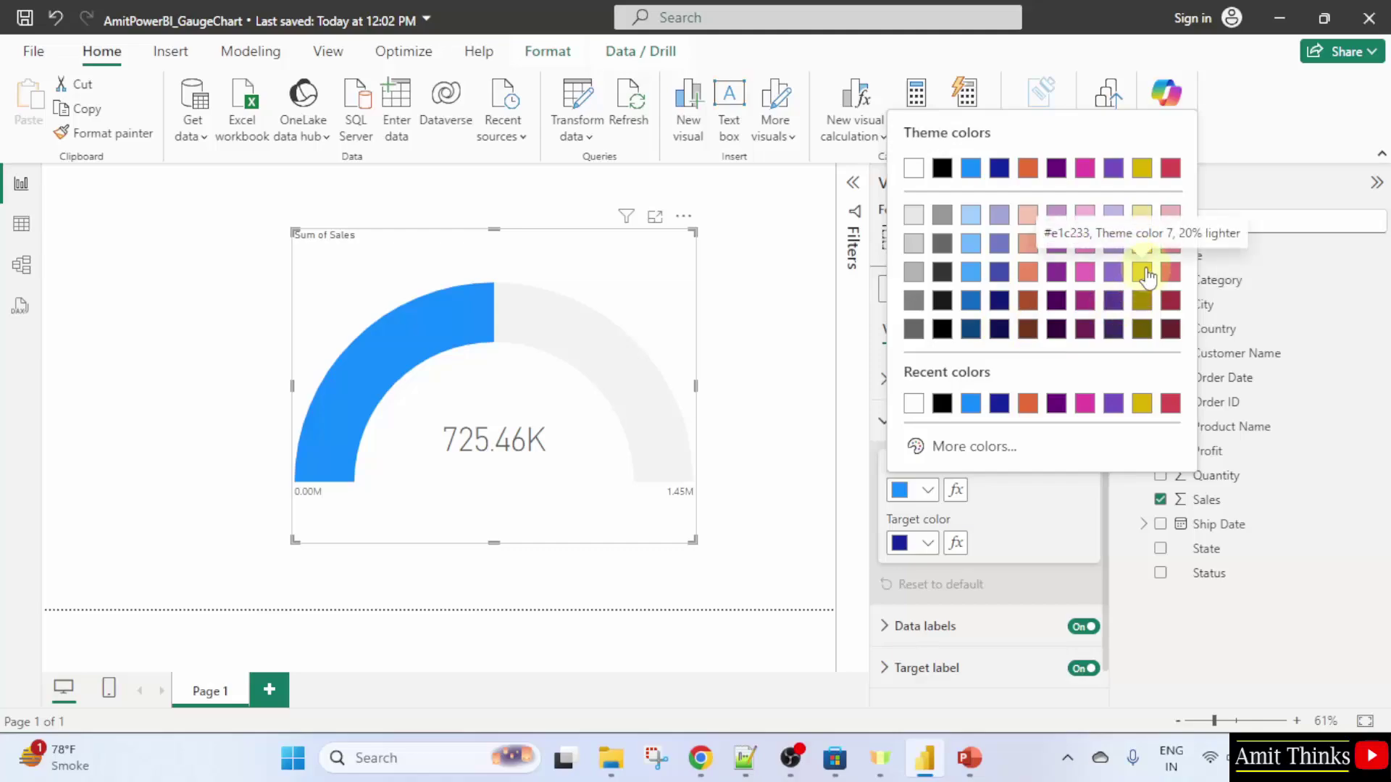
{"action": "left_click", "coordinate": [1141, 413]}
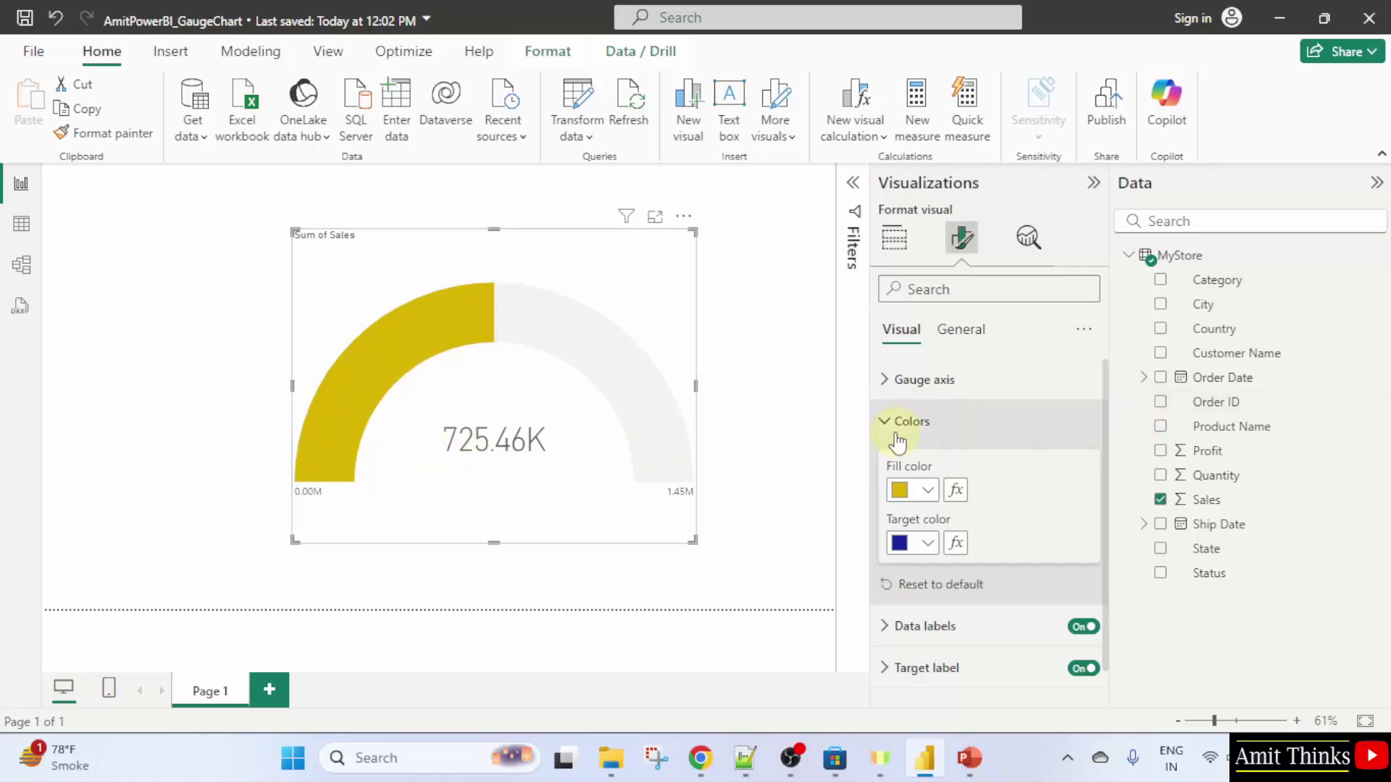
{"action": "left_click", "coordinate": [927, 490]}
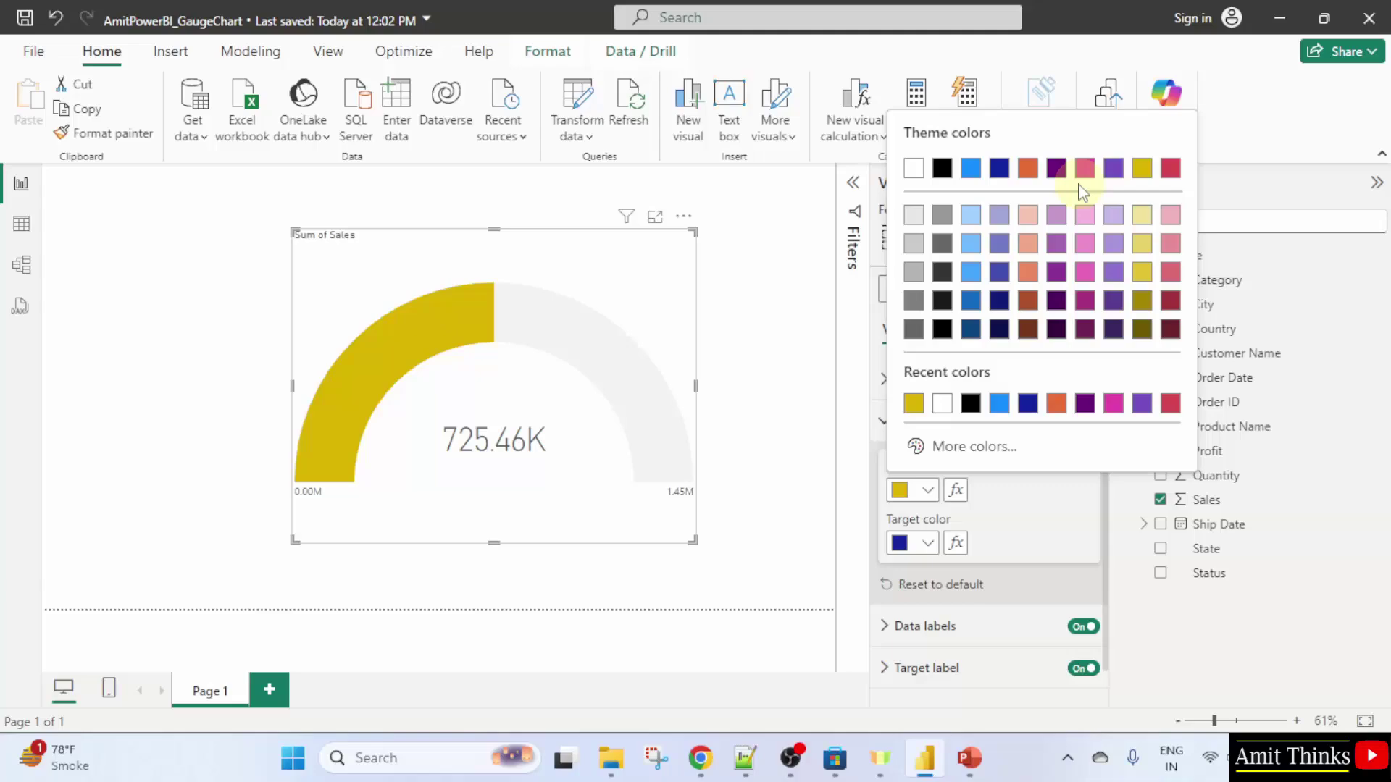
{"action": "left_click", "coordinate": [1142, 274]}
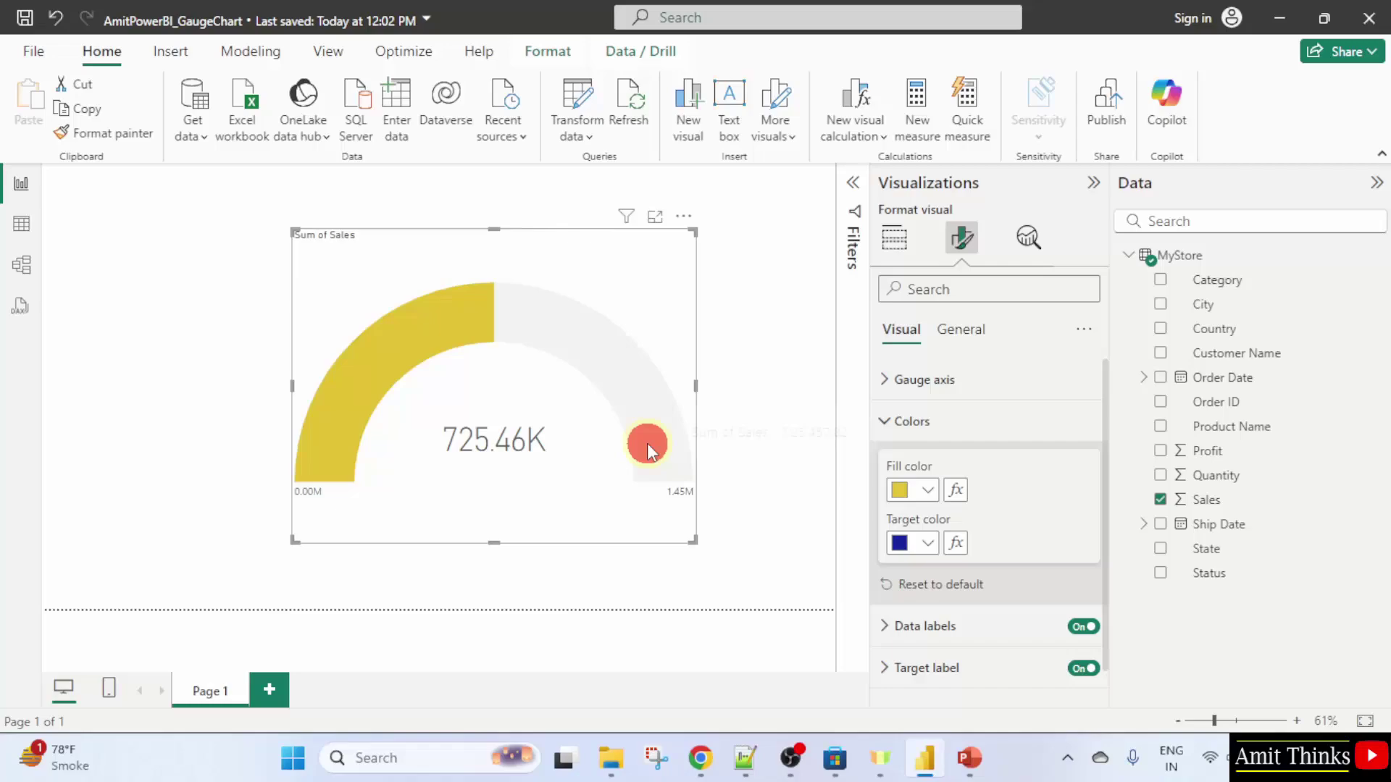
{"action": "left_click", "coordinate": [887, 421]}
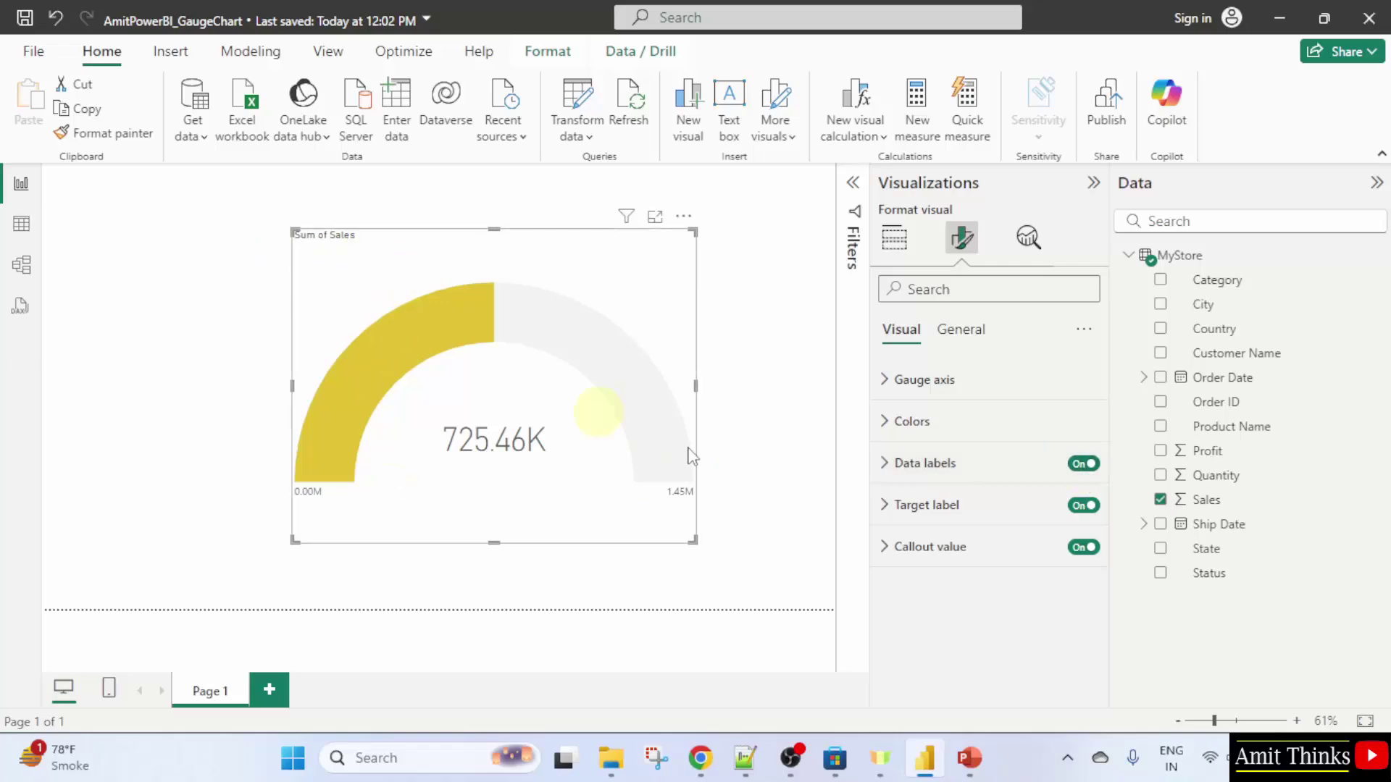
- Make the gauge's data label text dark blue
{"action": "left_click", "coordinate": [894, 480]}
{"action": "scroll", "coordinate": [1042, 547], "scroll_direction": "down", "scroll_amount": 2}
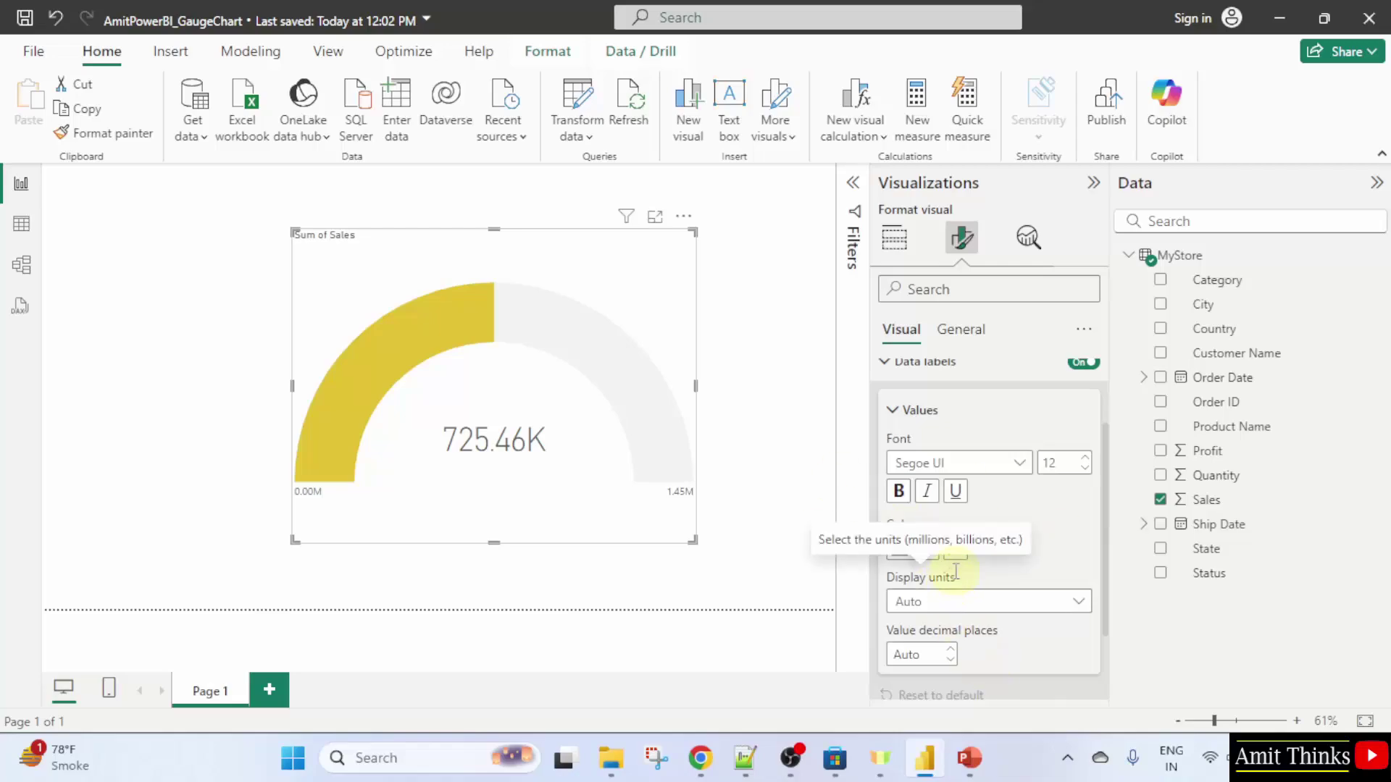
{"action": "left_click", "coordinate": [933, 552]}
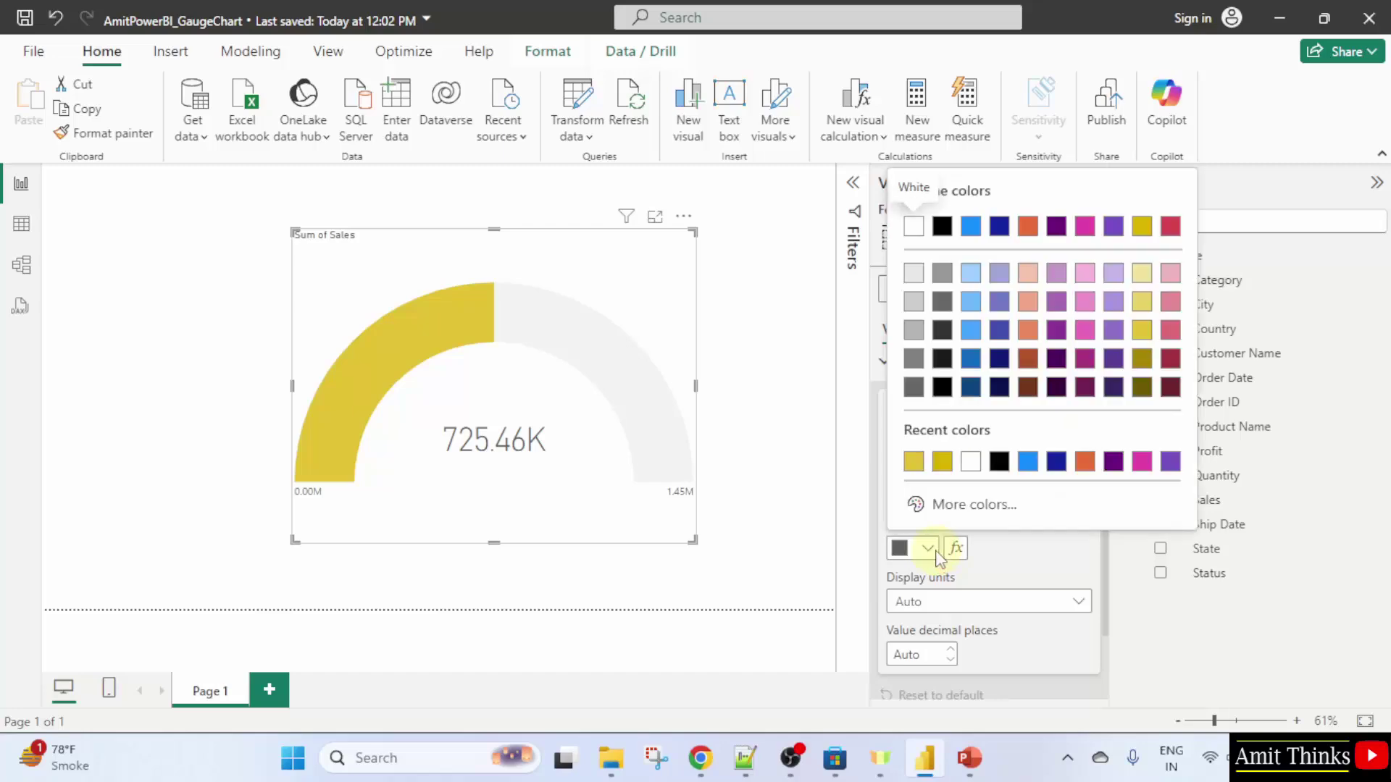
{"action": "left_click", "coordinate": [1000, 230]}
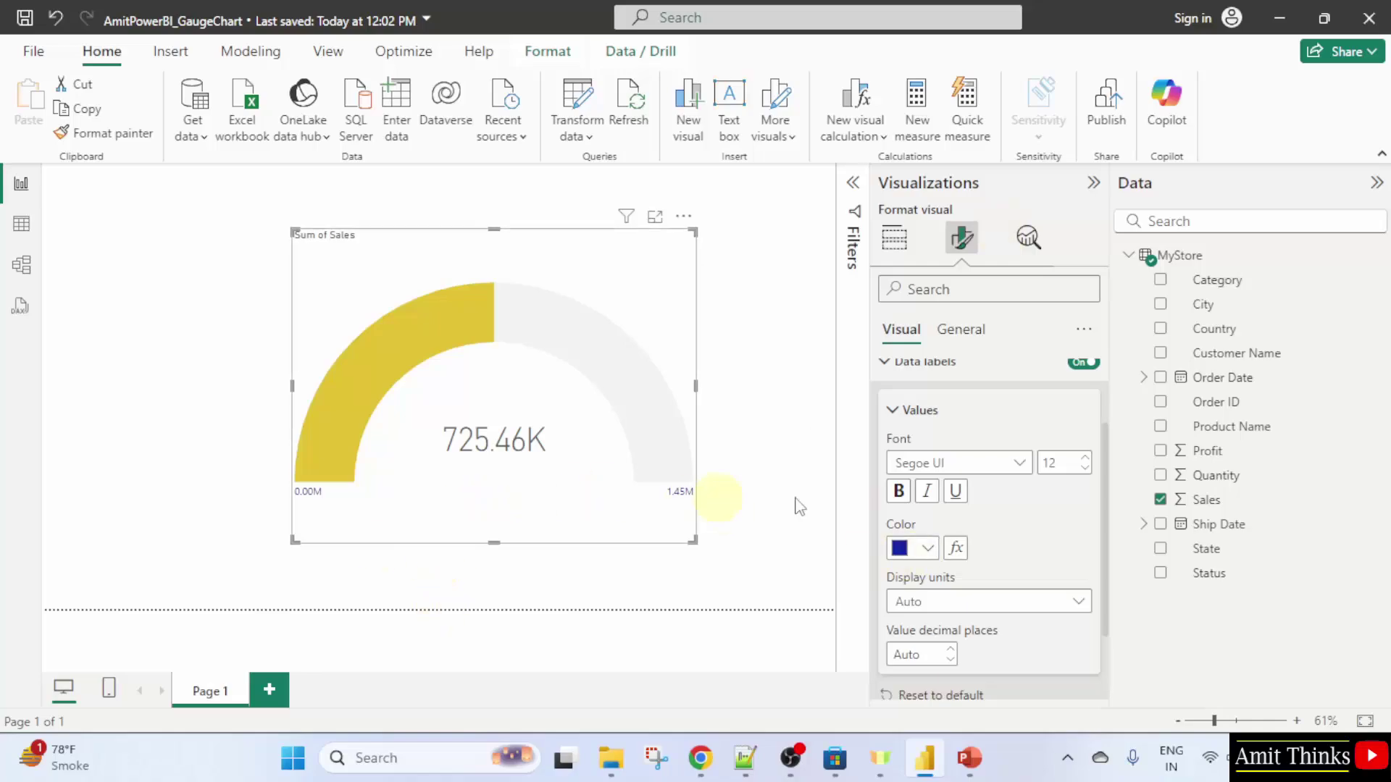
- Set the data label font size to 18
{"action": "double_click", "coordinate": [1059, 463]}
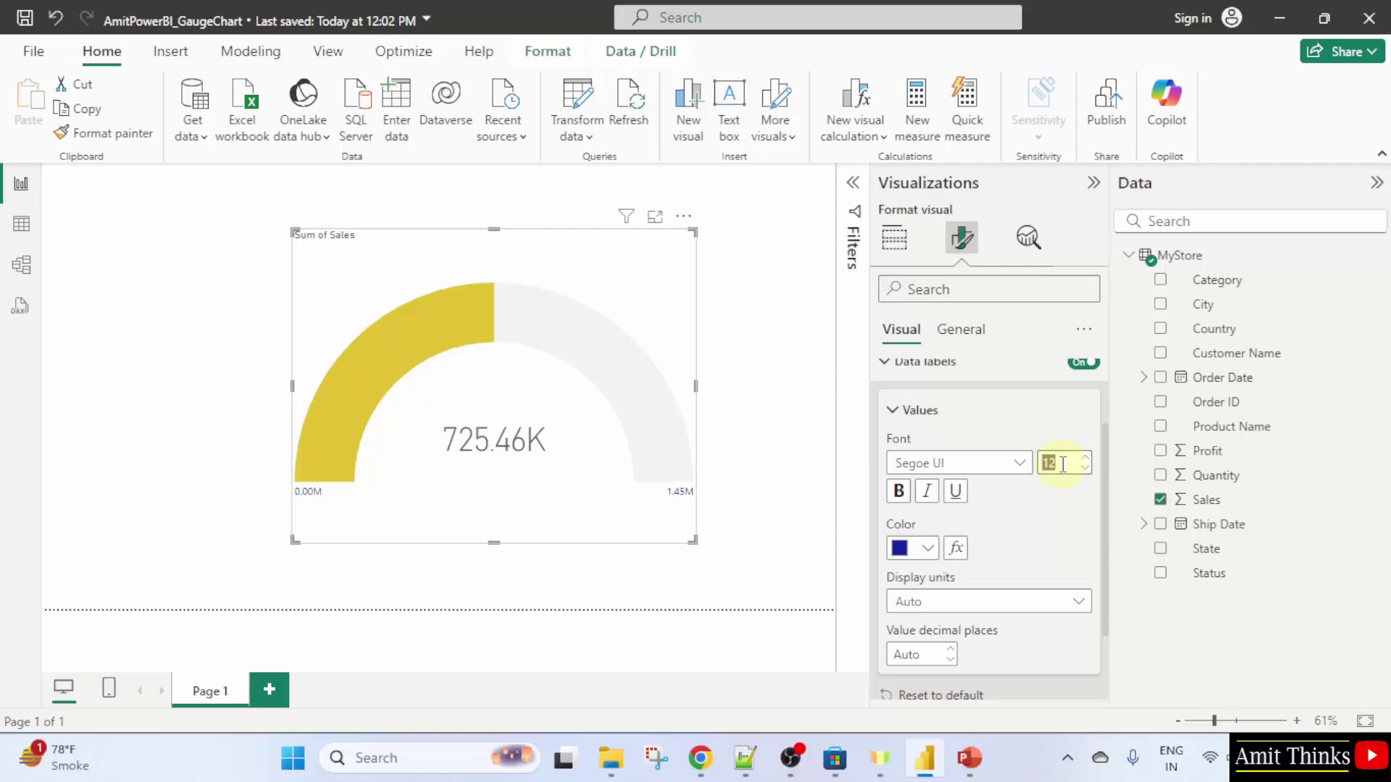
{"action": "type", "text": "15"}
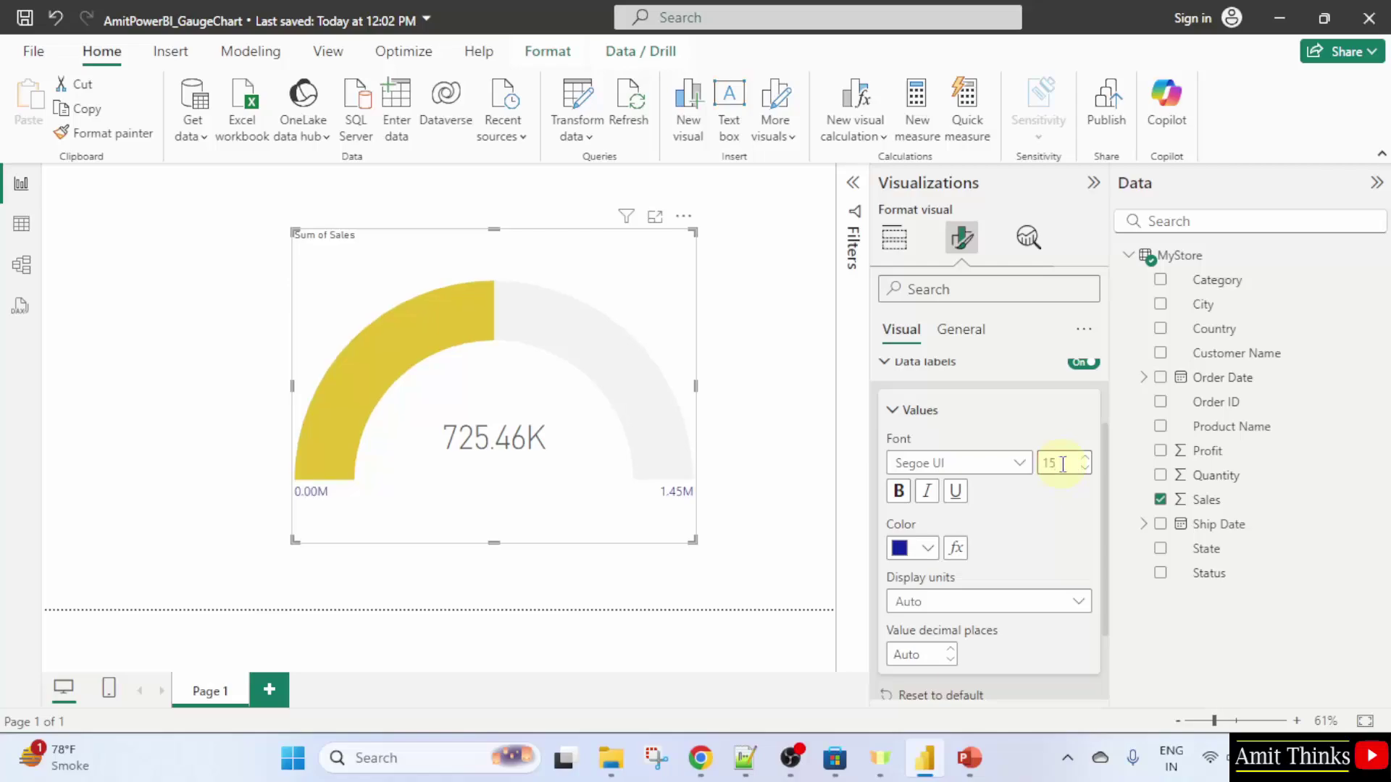
{"action": "double_click", "coordinate": [1062, 464]}
{"action": "type", "text": "10"}
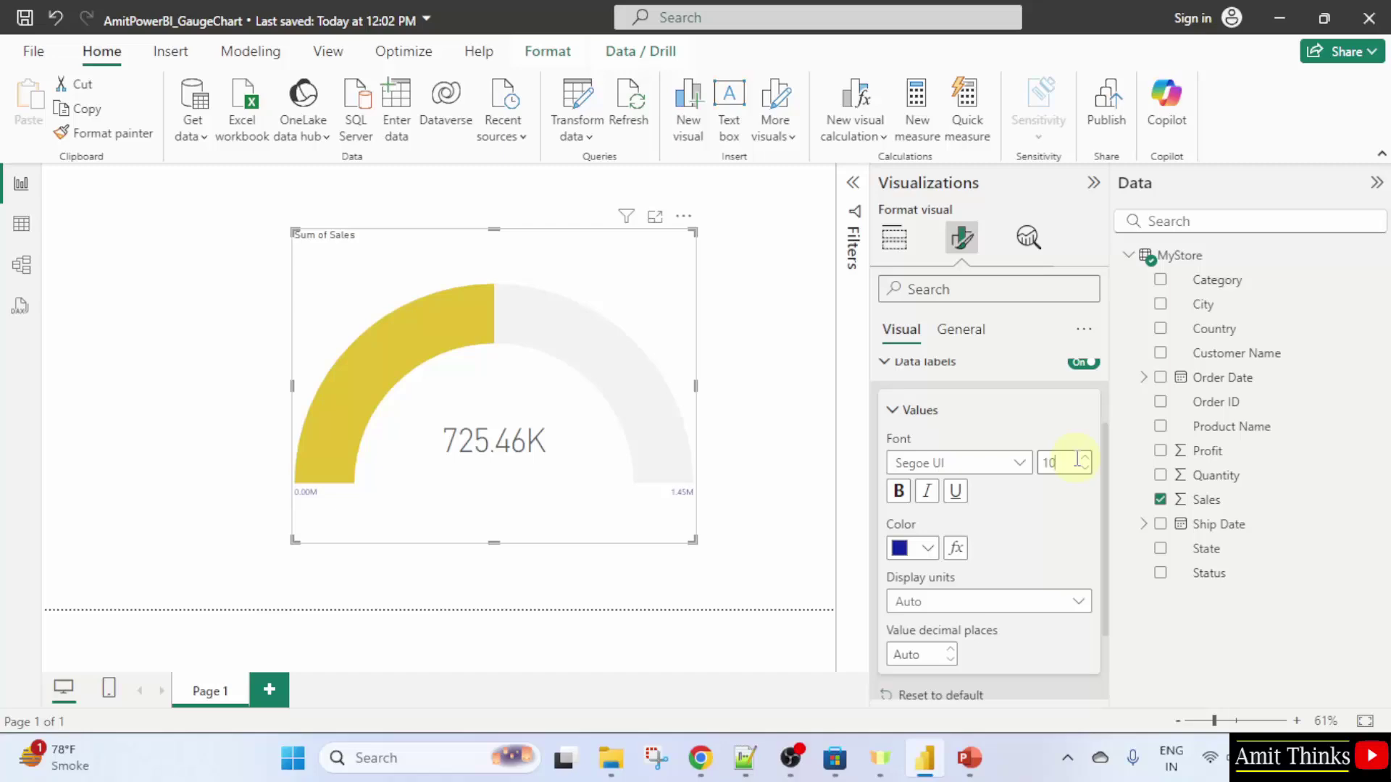
{"action": "key", "text": "BackSpace"}
{"action": "type", "text": "8"}
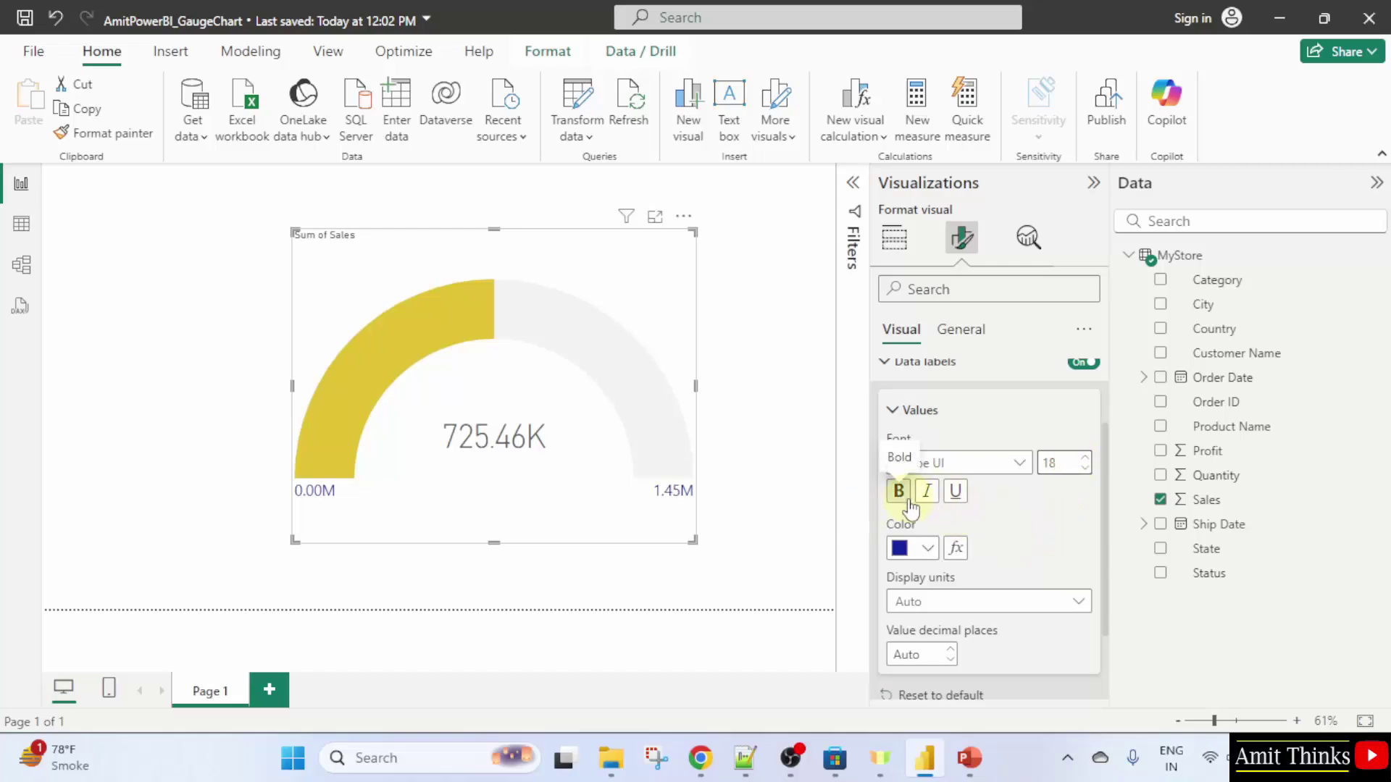
{"action": "scroll", "coordinate": [1009, 528], "scroll_direction": "down", "scroll_amount": 2}
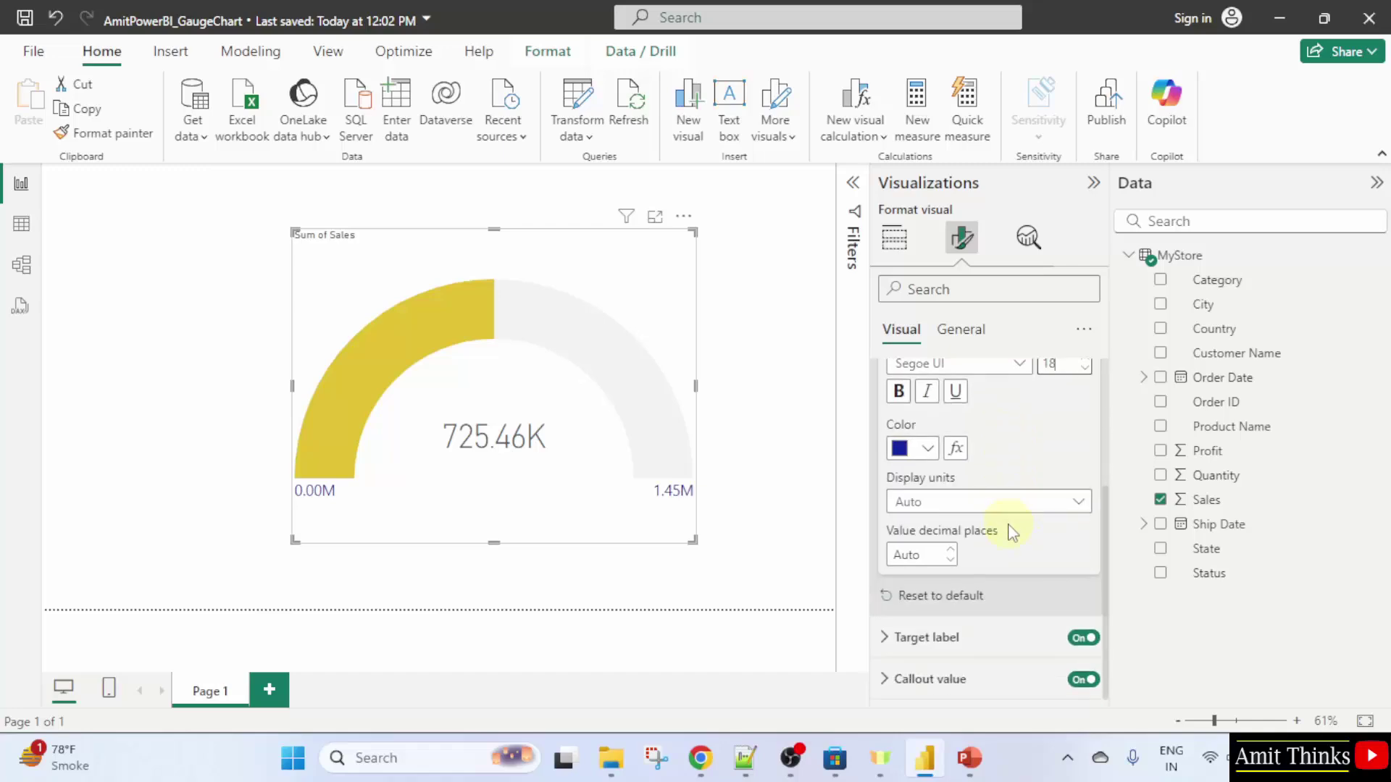
{"action": "scroll", "coordinate": [1011, 484], "scroll_direction": "up", "scroll_amount": 4}
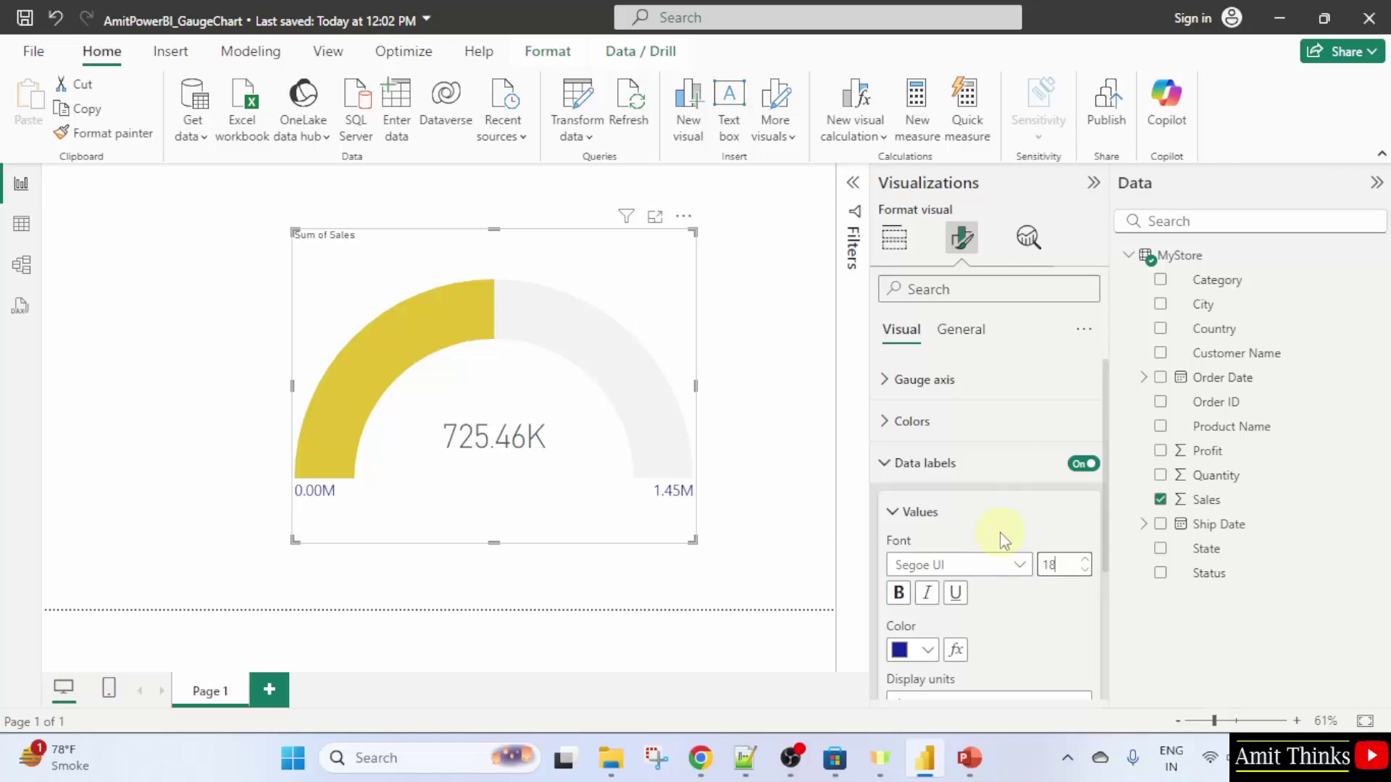
{"action": "left_click", "coordinate": [890, 467]}
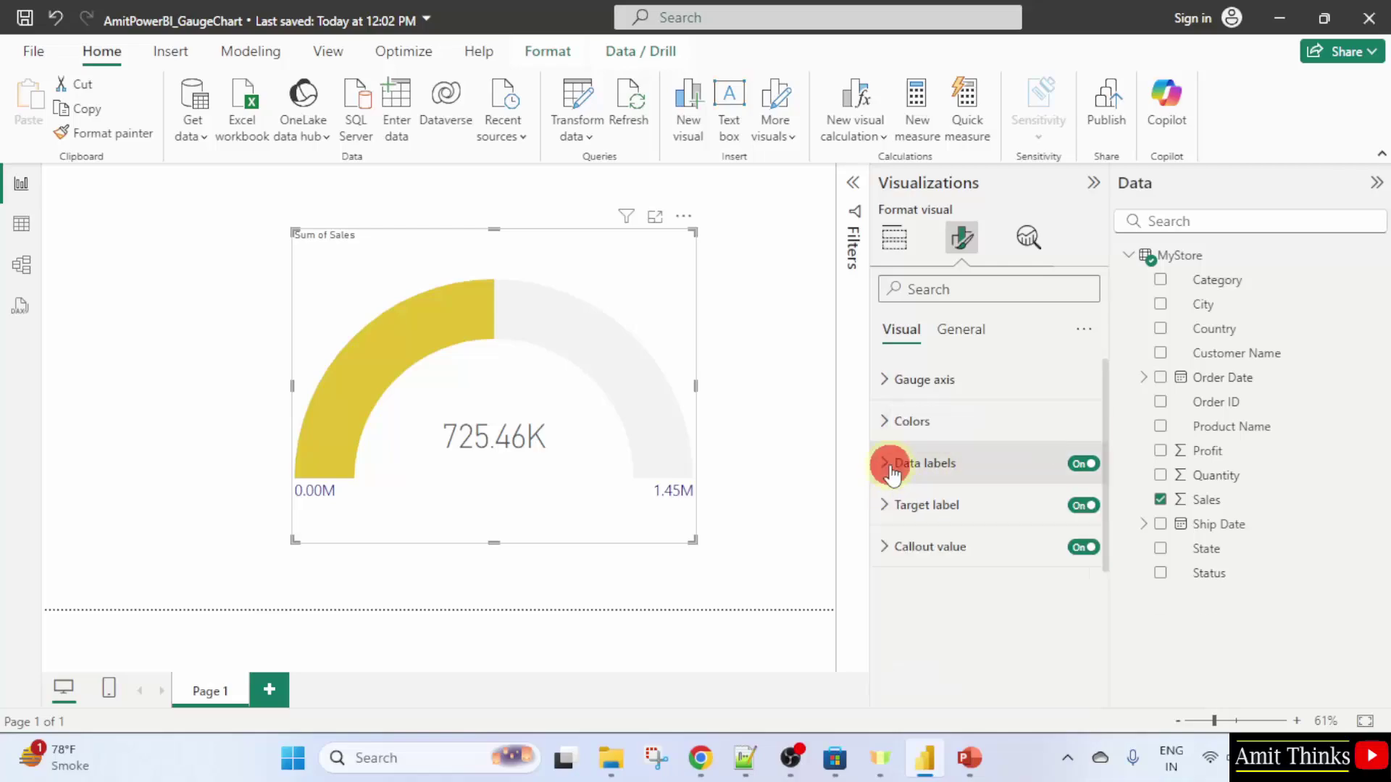
{"action": "left_click", "coordinate": [1015, 547]}
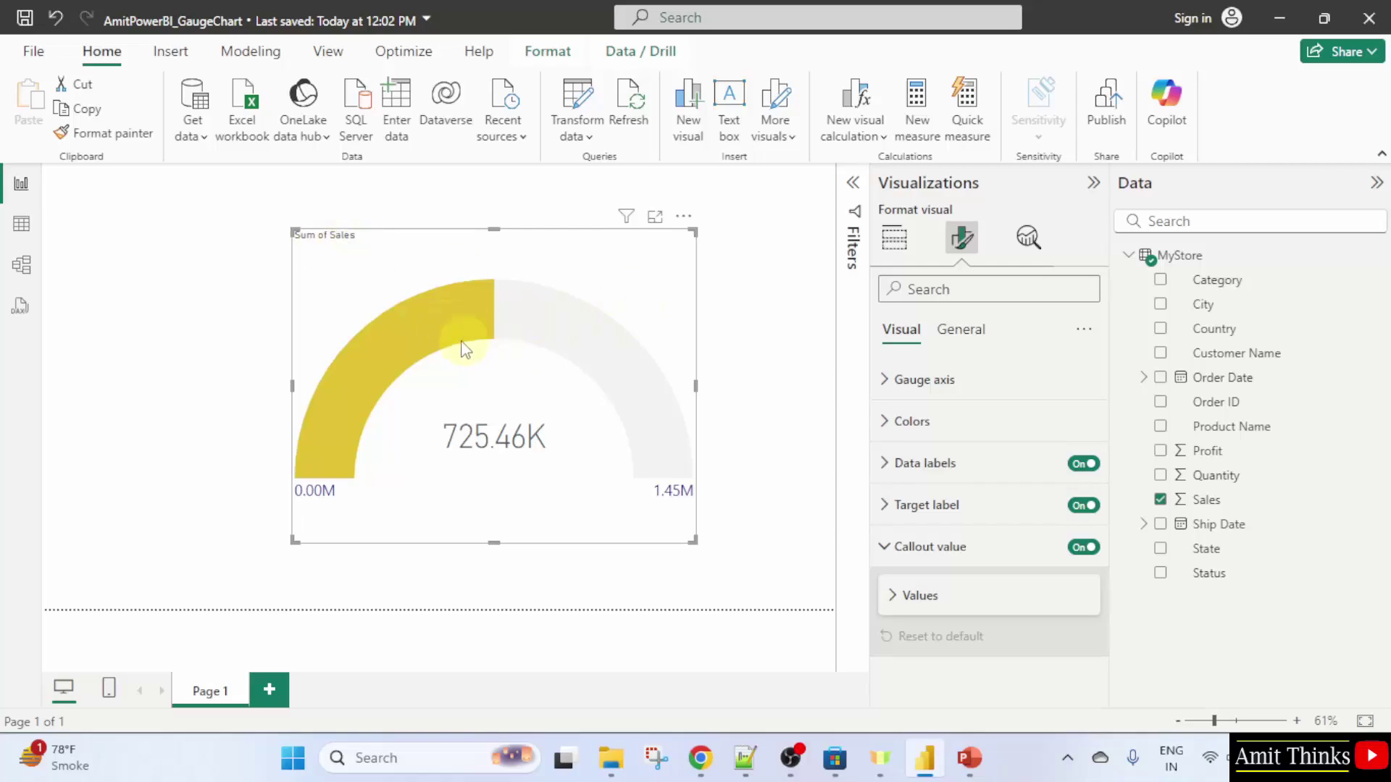
- Give the Sum of Sales title font size 22, Heading 2 style and bold formatting
{"action": "left_click", "coordinate": [961, 339]}
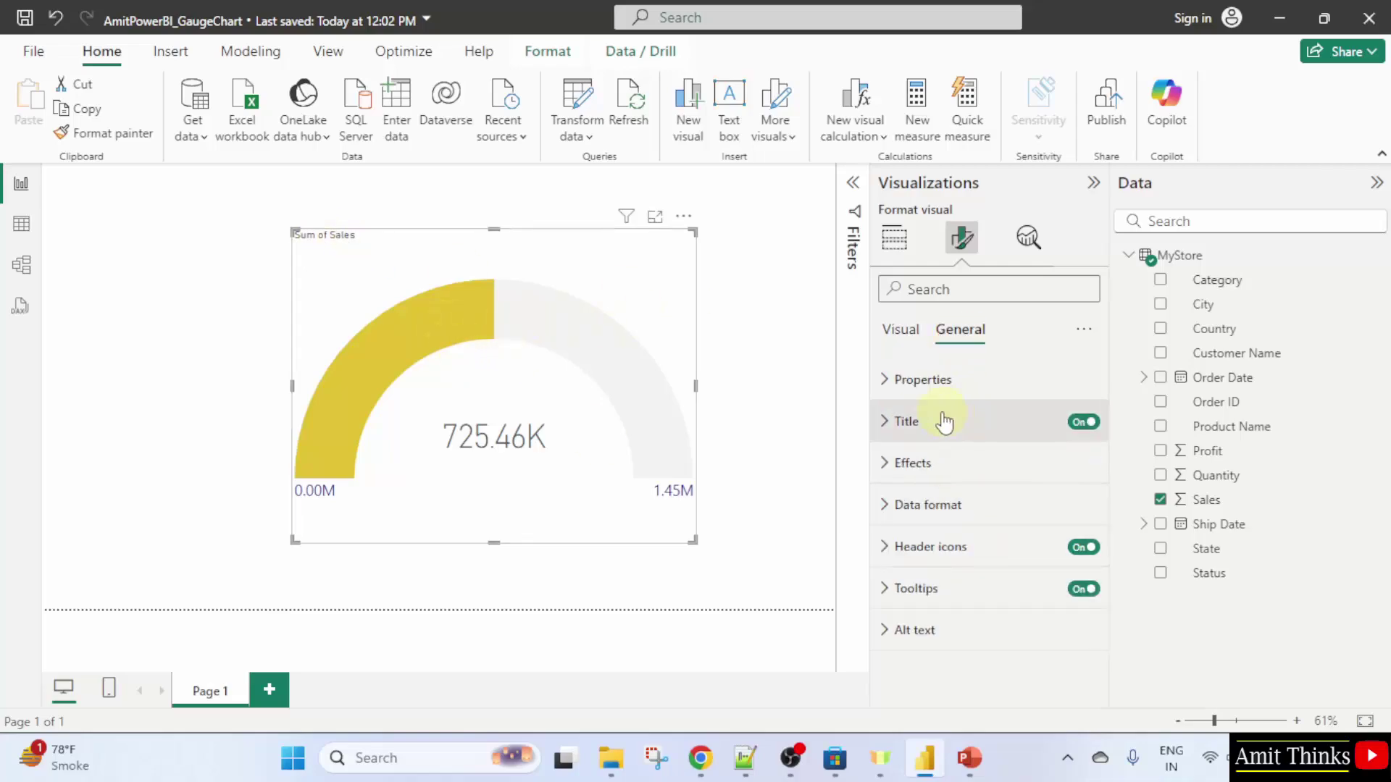
{"action": "left_click", "coordinate": [996, 420]}
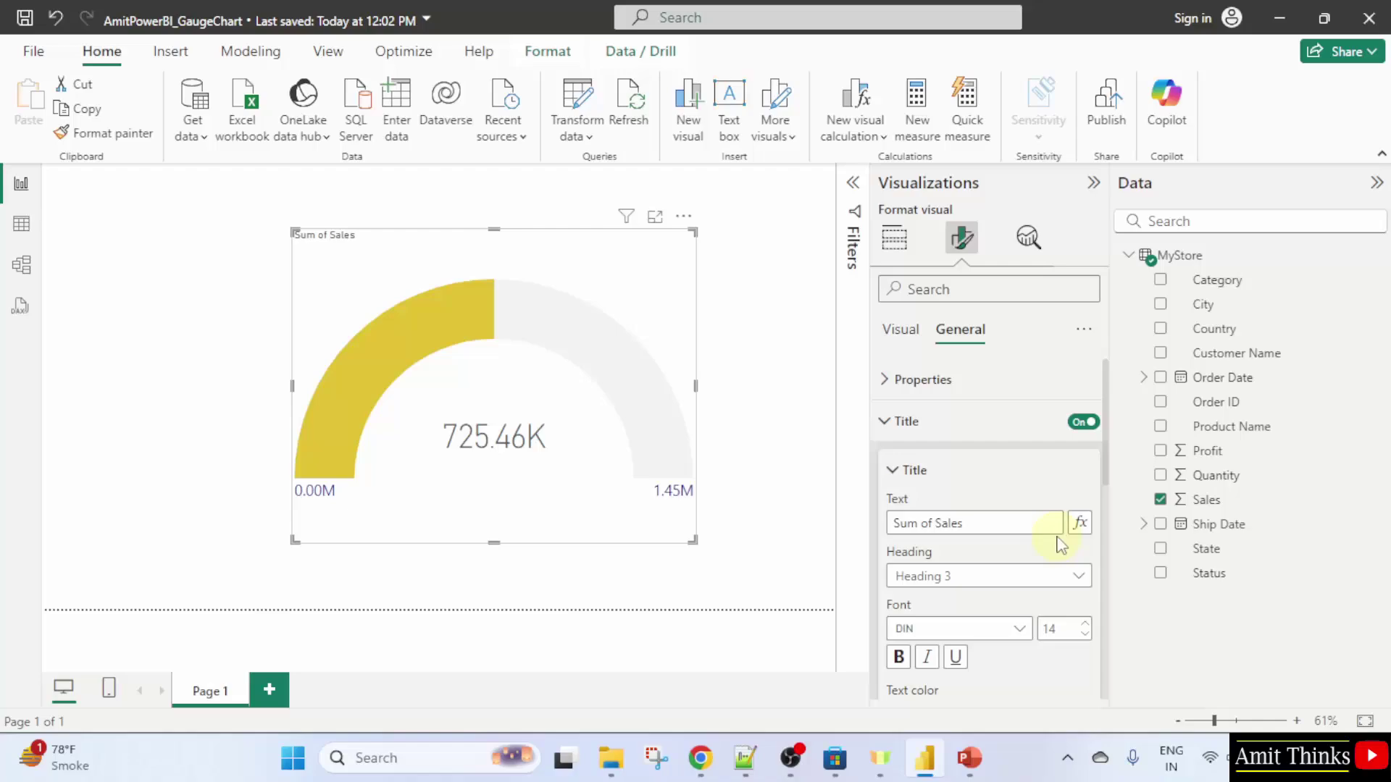
{"action": "left_click", "coordinate": [1068, 629]}
{"action": "type", "text": "22"}
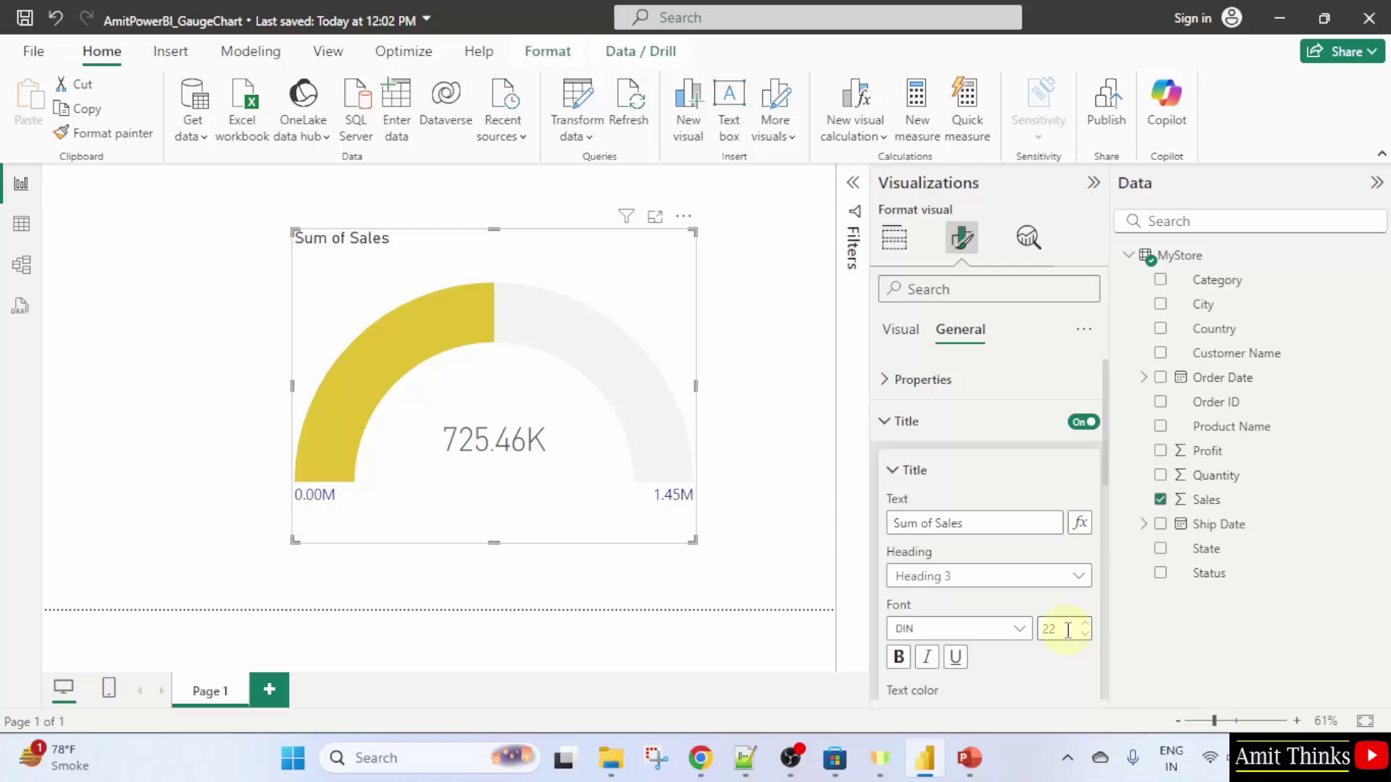
{"action": "left_click", "coordinate": [1011, 575]}
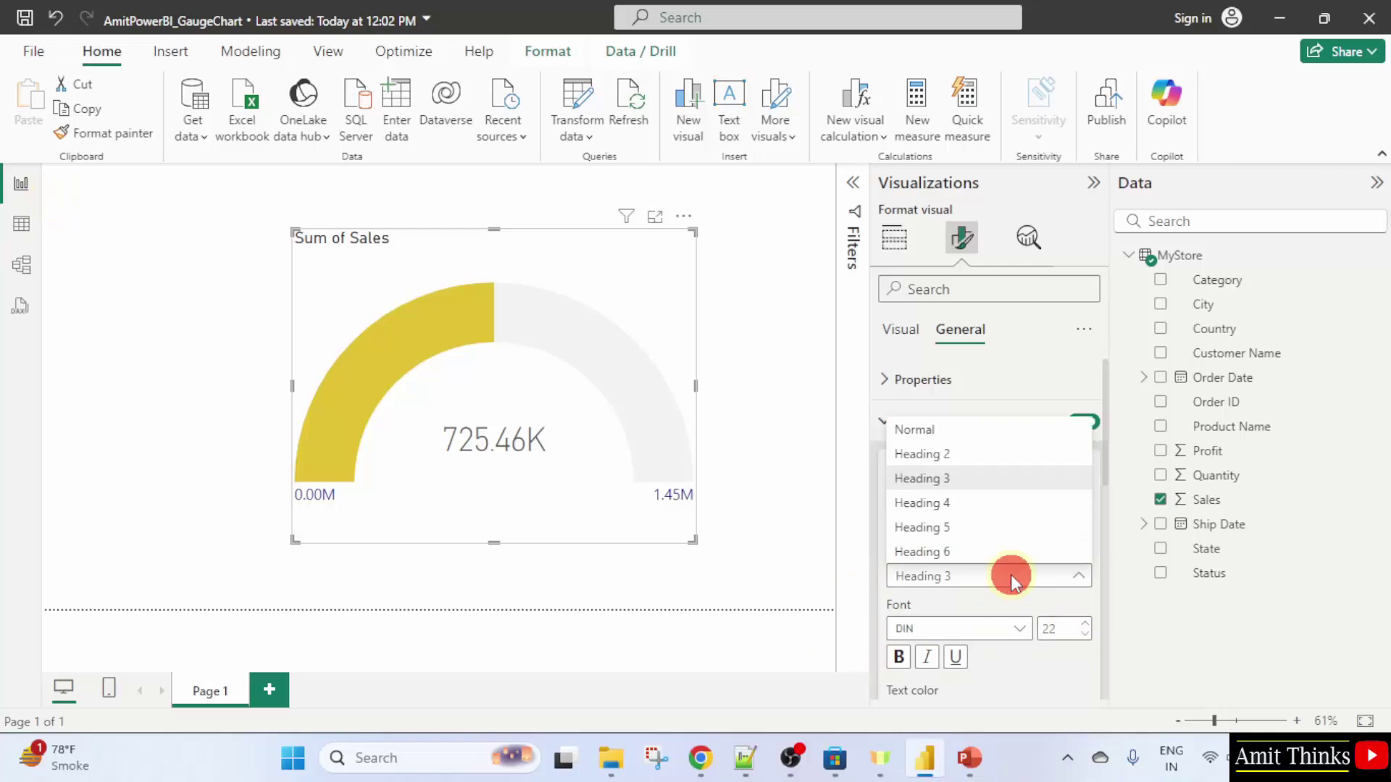
{"action": "left_click", "coordinate": [967, 456]}
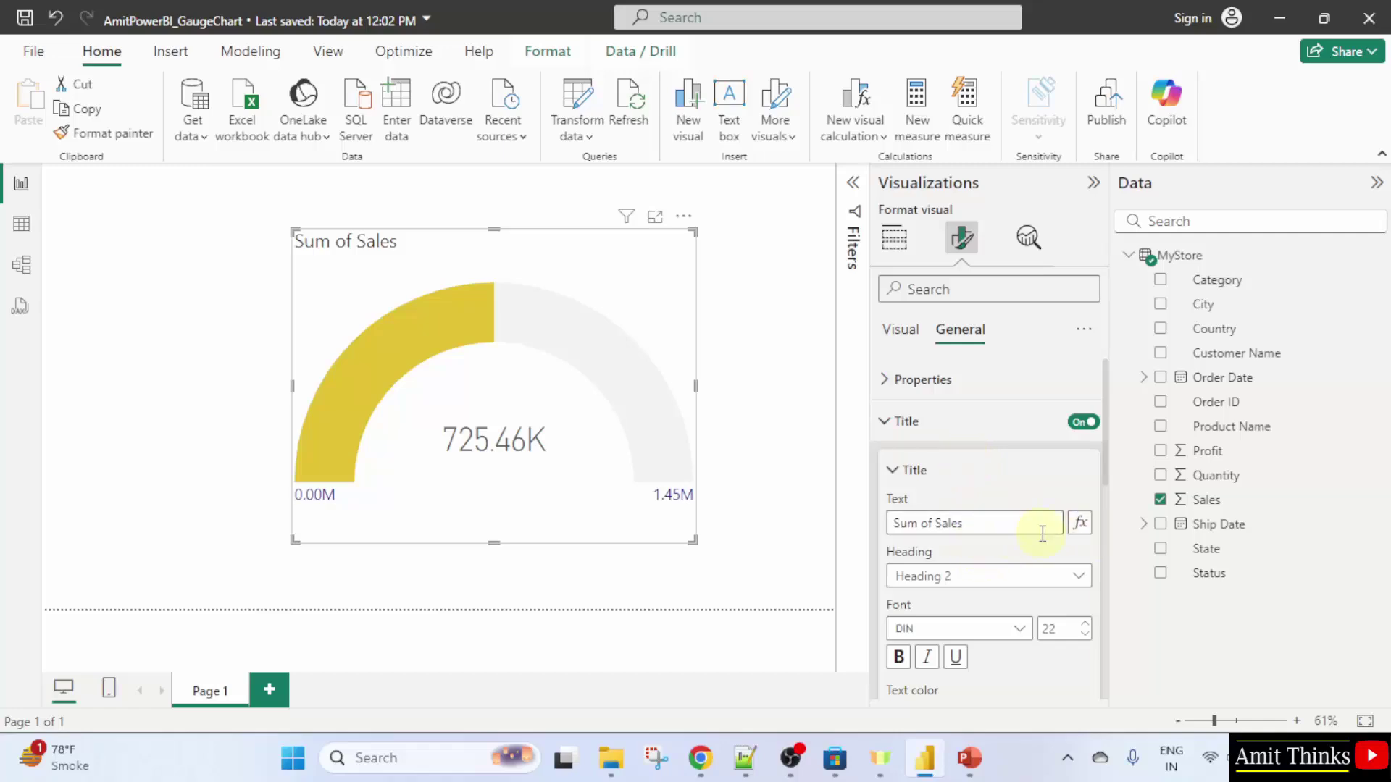
{"action": "scroll", "coordinate": [1007, 548], "scroll_direction": "down", "scroll_amount": 3}
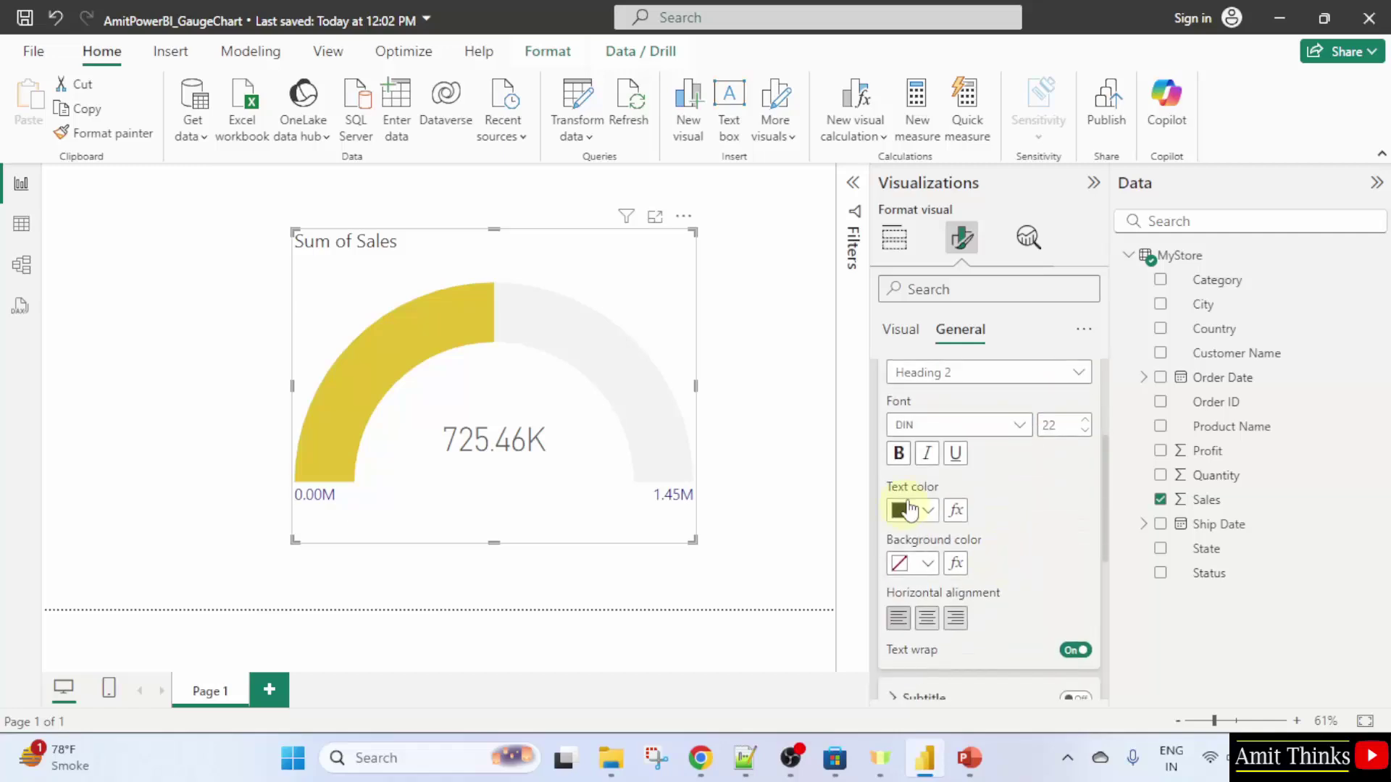
{"action": "left_click", "coordinate": [902, 455]}
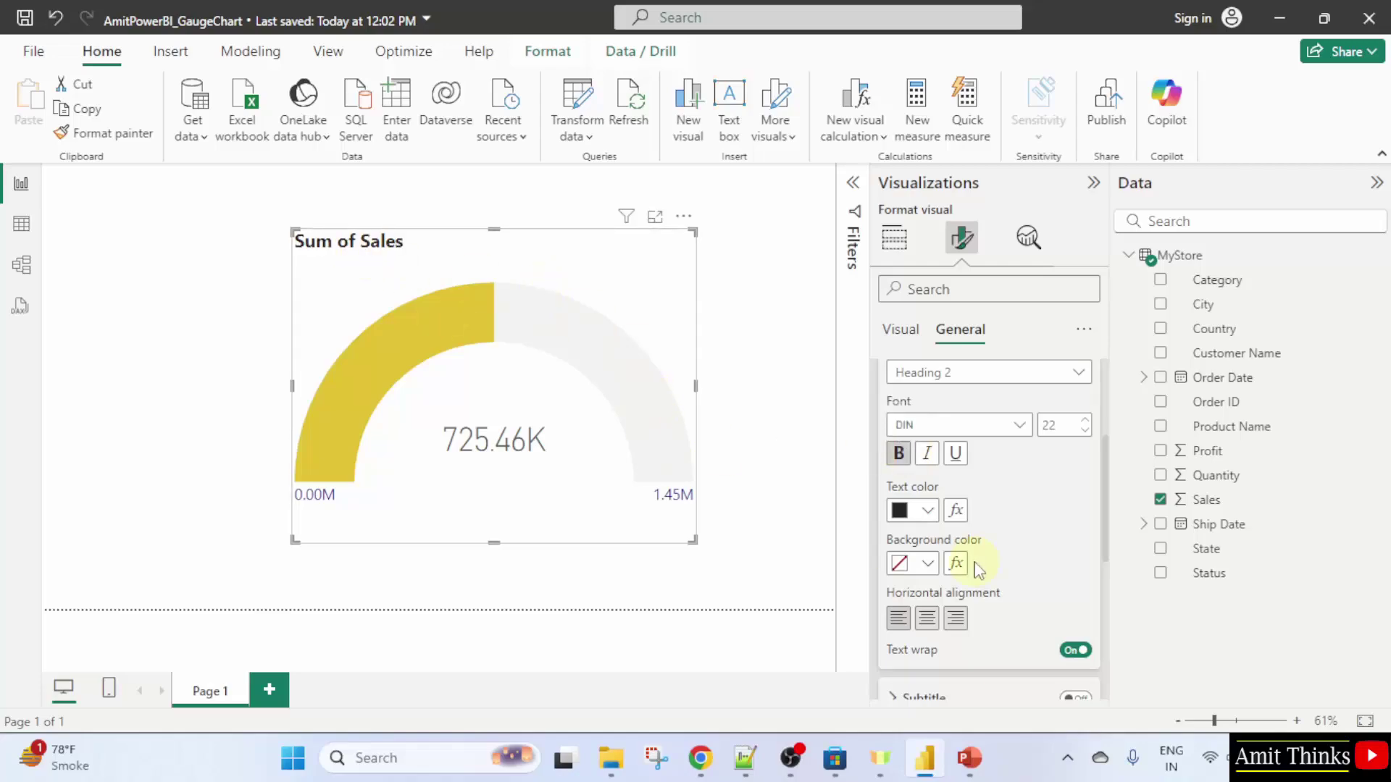
{"action": "scroll", "coordinate": [913, 568], "scroll_direction": "down", "scroll_amount": 4}
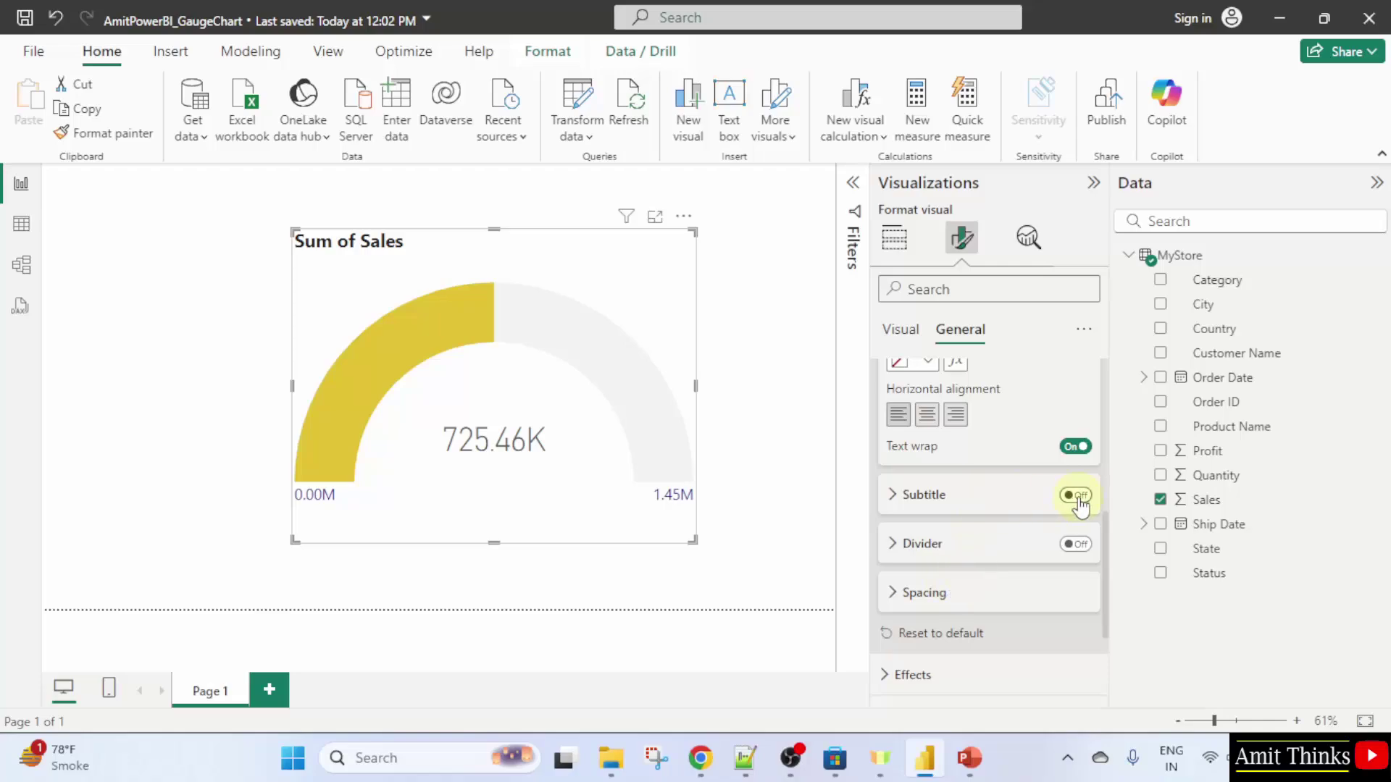
{"action": "scroll", "coordinate": [1002, 562], "scroll_direction": "down", "scroll_amount": 2}
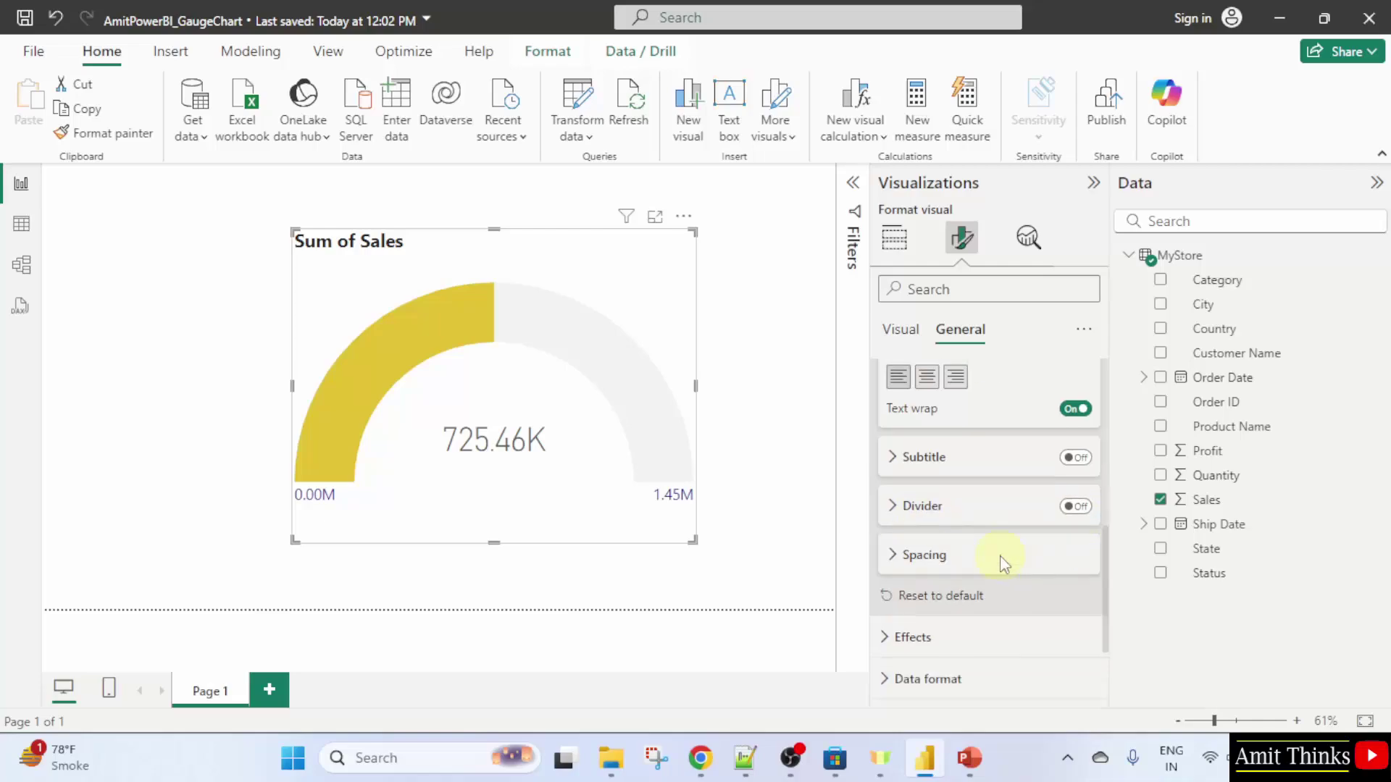
{"action": "scroll", "coordinate": [997, 550], "scroll_direction": "down", "scroll_amount": 1}
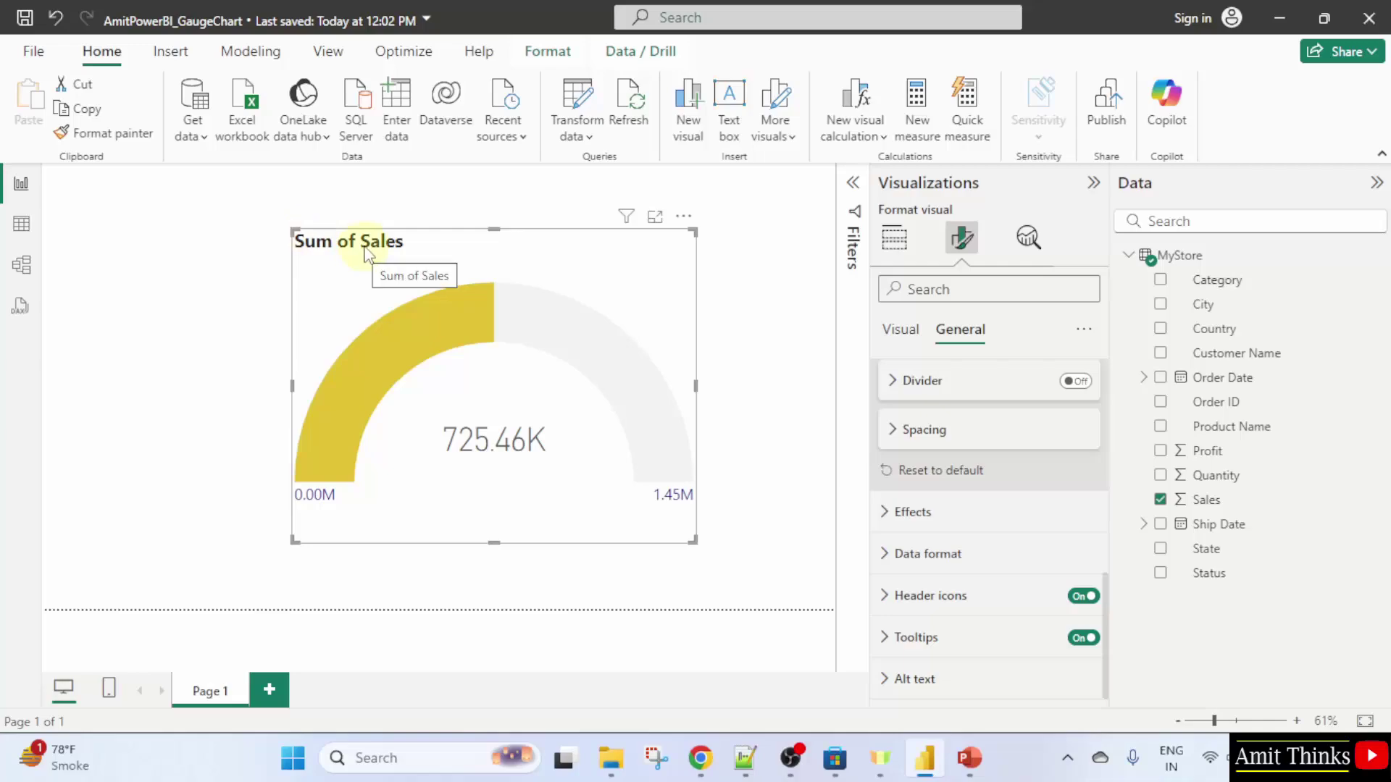
- Glance at the Tooltips settings, then save the report again via File > Save
{"action": "left_click", "coordinate": [991, 641]}
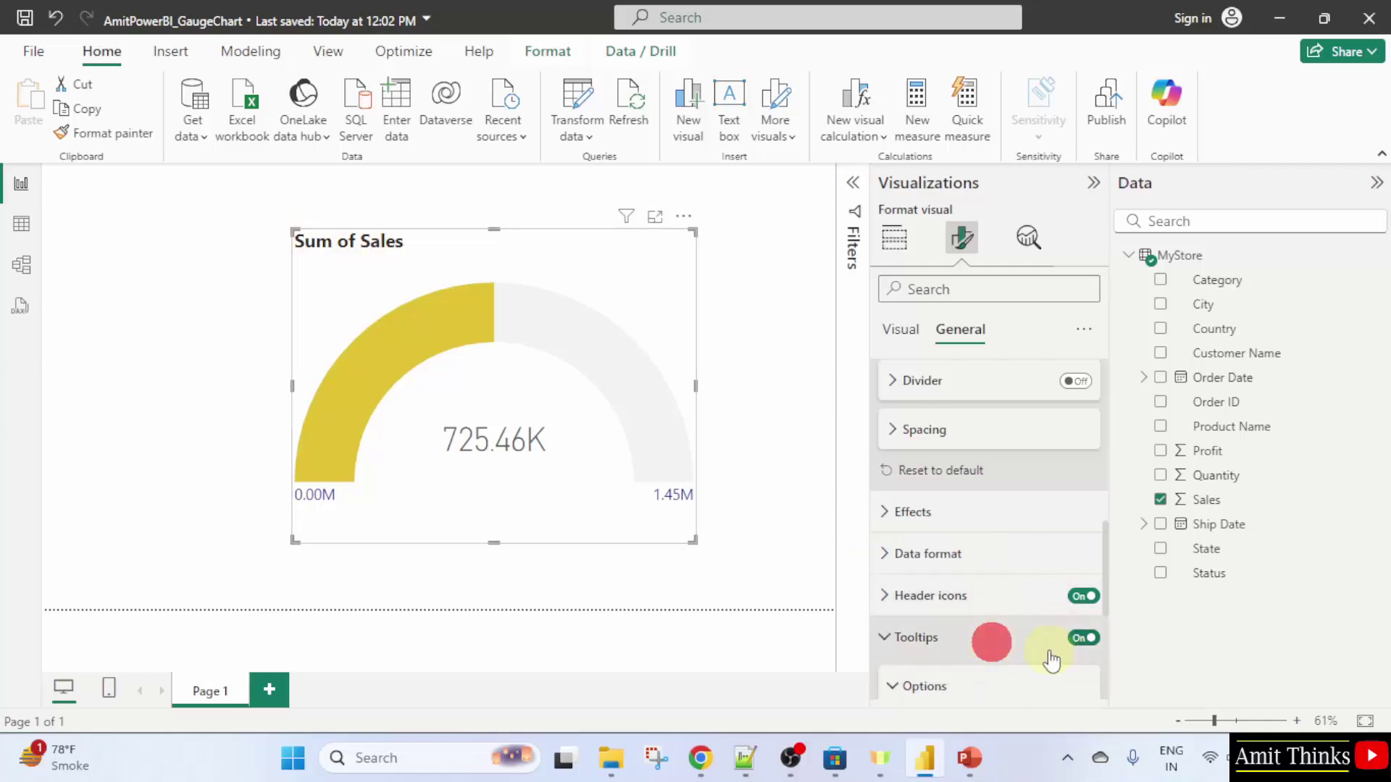
{"action": "scroll", "coordinate": [1043, 652], "scroll_direction": "down", "scroll_amount": 3}
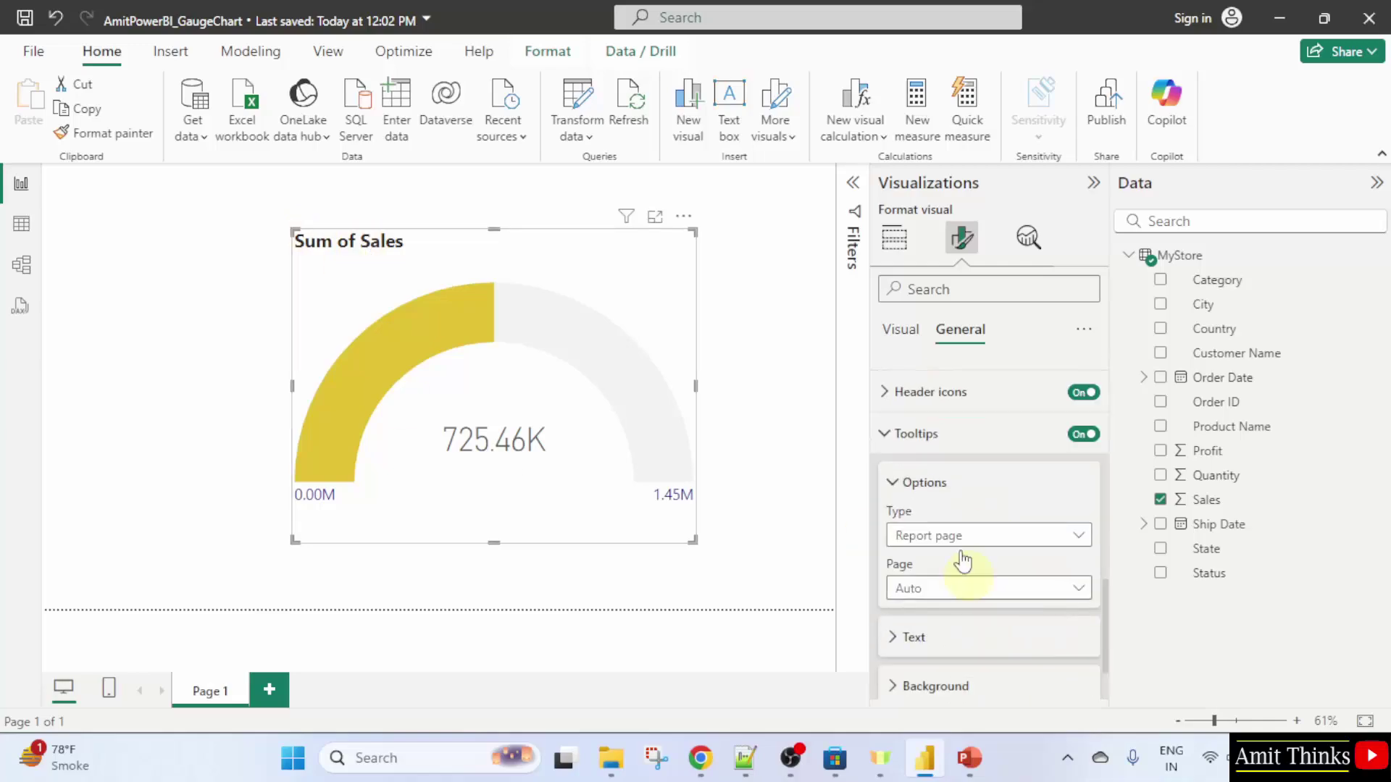
{"action": "left_click", "coordinate": [942, 436]}
{"action": "scroll", "coordinate": [1009, 411], "scroll_direction": "up", "scroll_amount": 5}
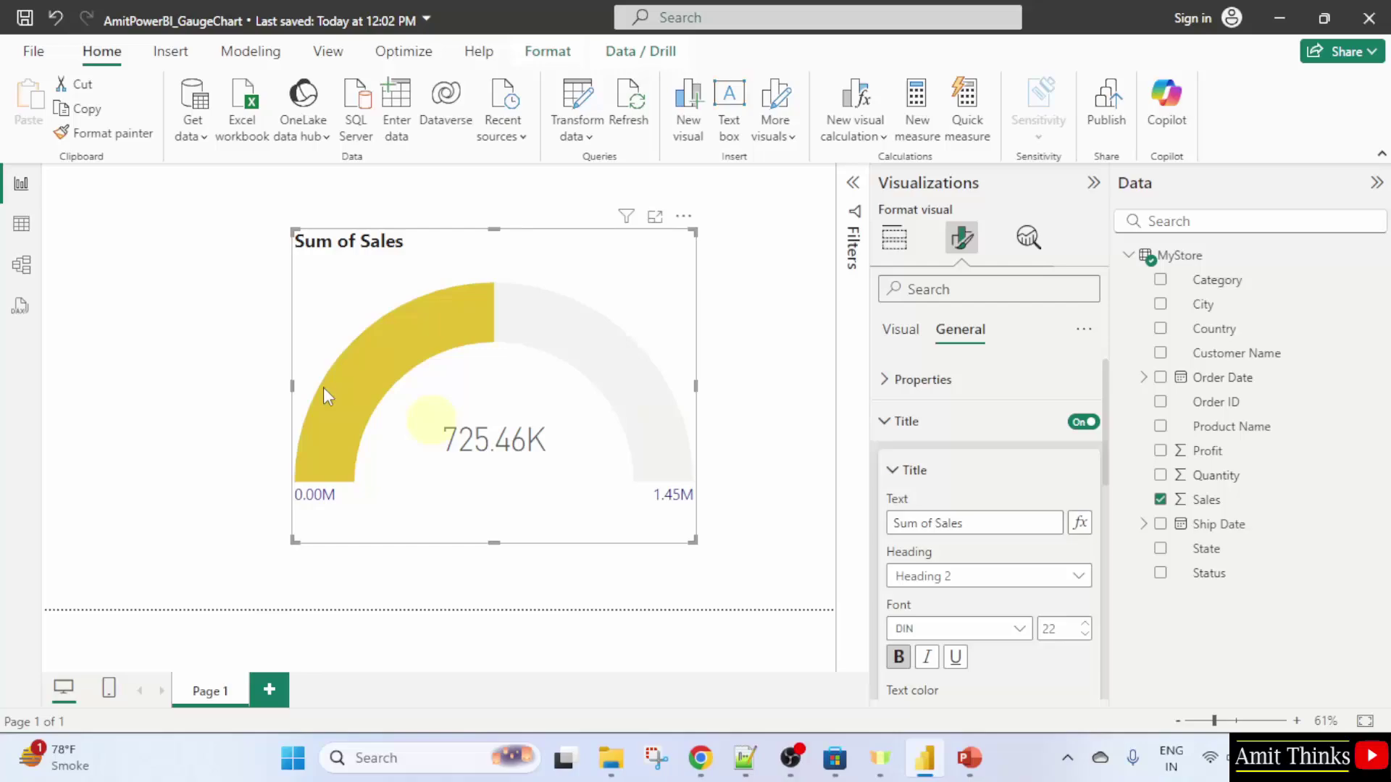
{"action": "left_click", "coordinate": [50, 55]}
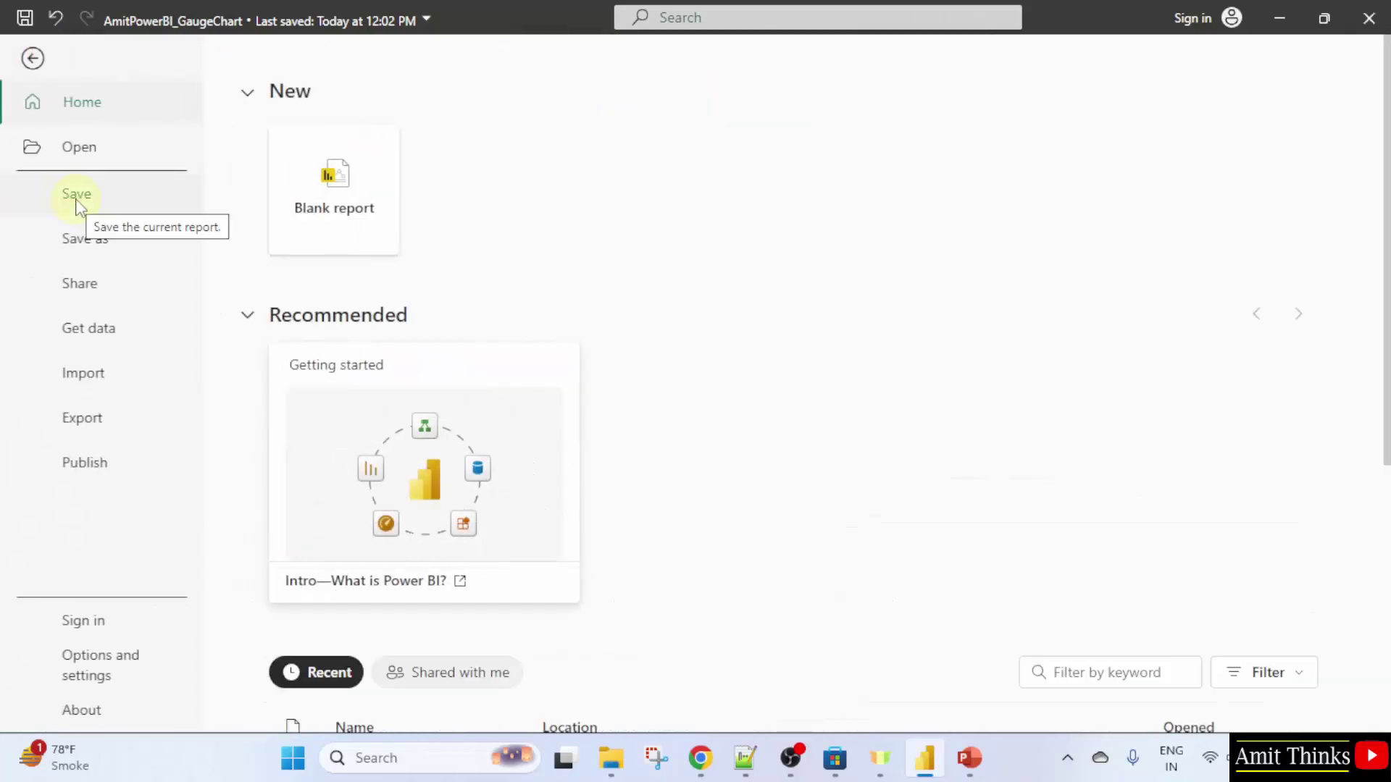
{"action": "left_click", "coordinate": [75, 197]}
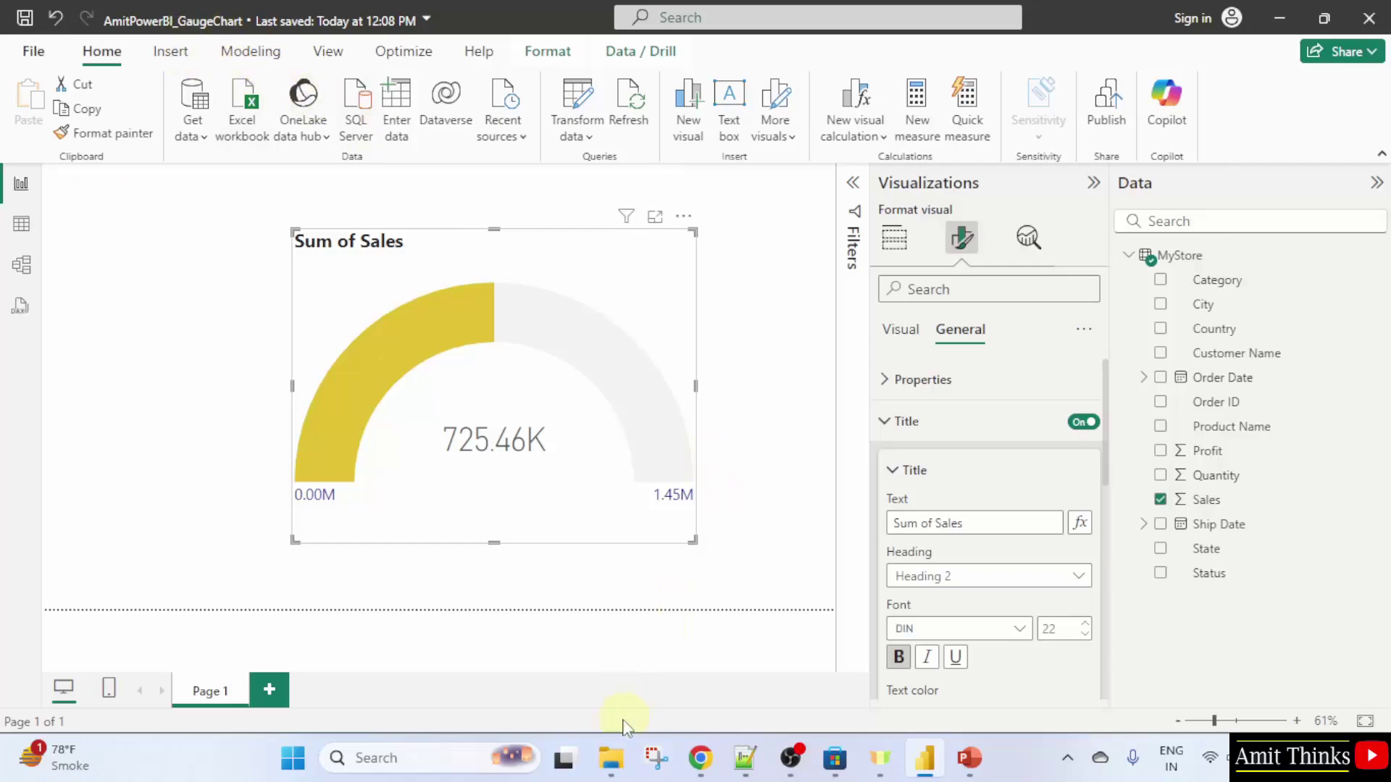
- Select AmitPowerBI_GaugeChart.pbix (275 KB, modified 12:08) in File Explorer's Documents folder
{"action": "left_click", "coordinate": [618, 756]}
{"action": "left_click", "coordinate": [127, 212]}
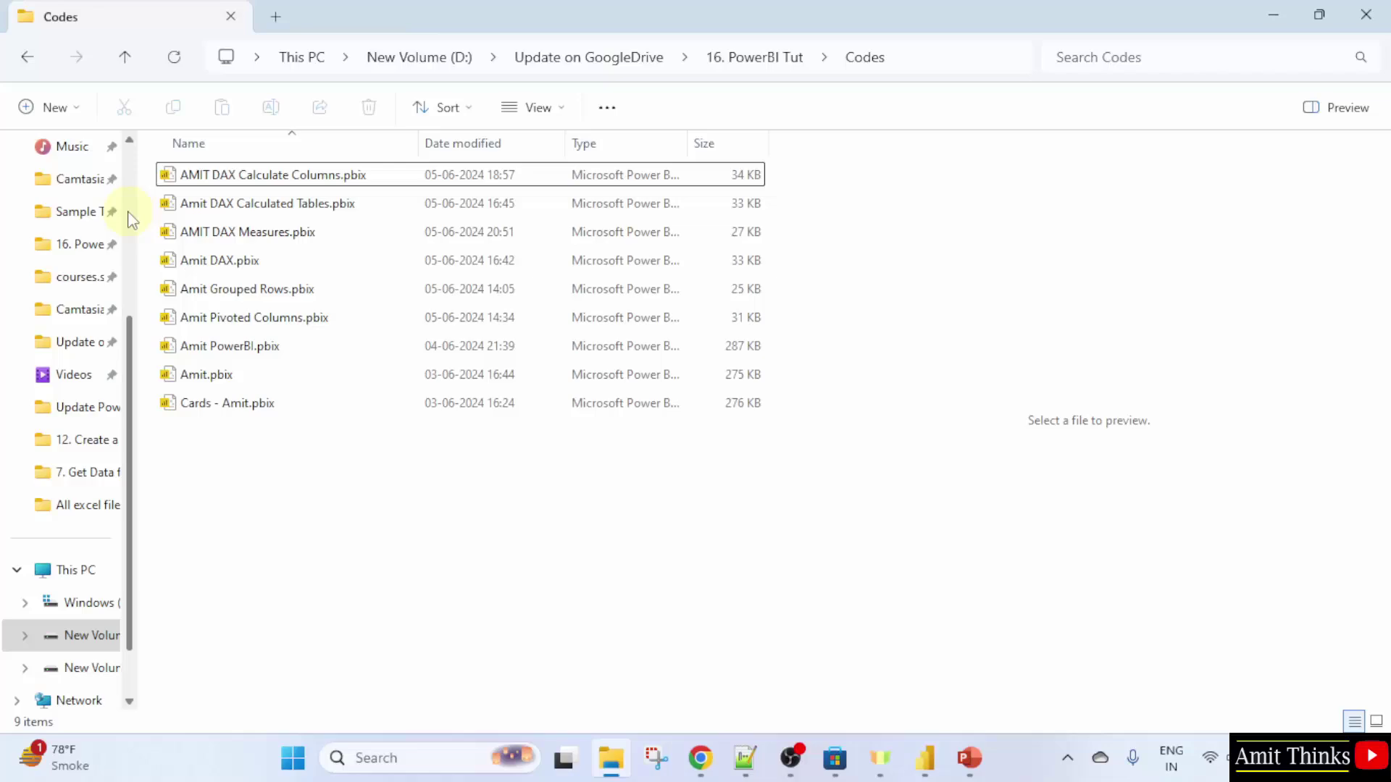
{"action": "left_click", "coordinate": [95, 348]}
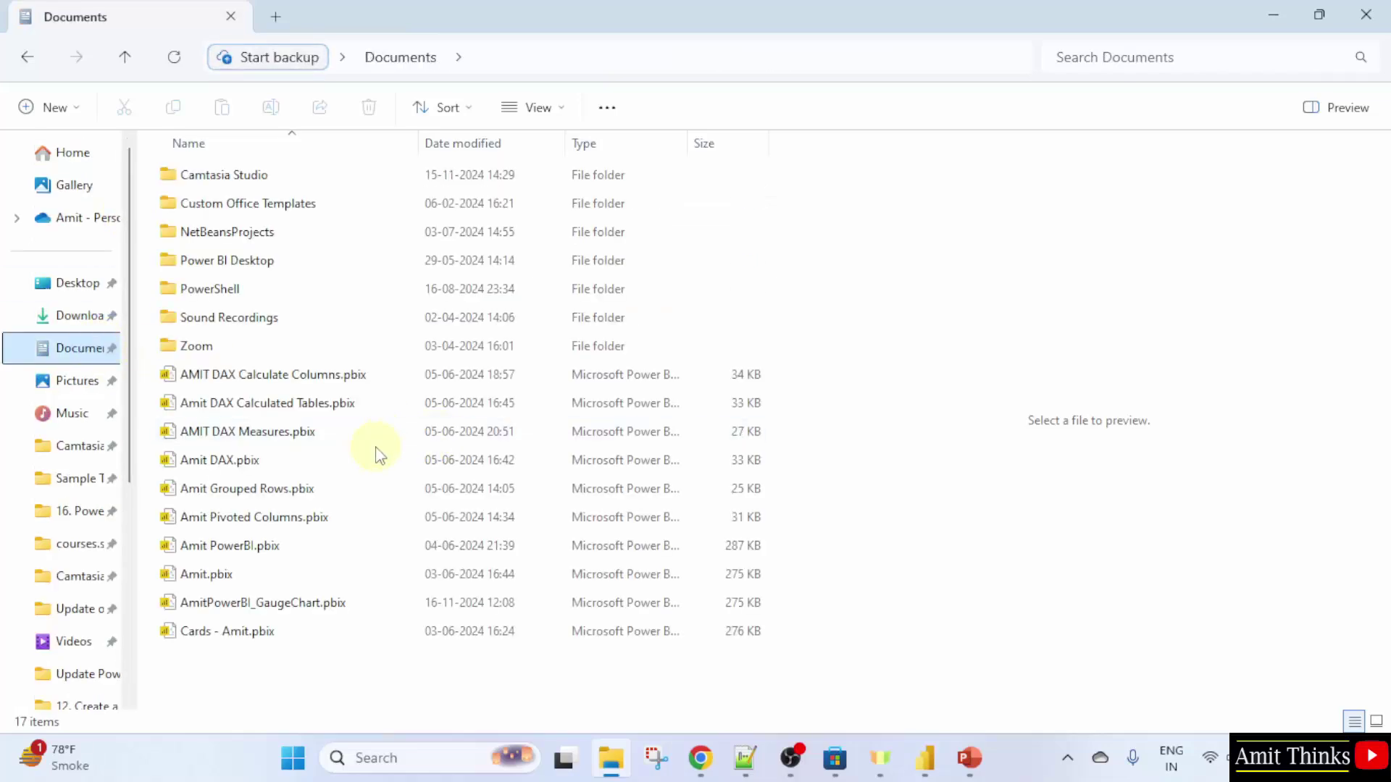
{"action": "left_click", "coordinate": [360, 607]}
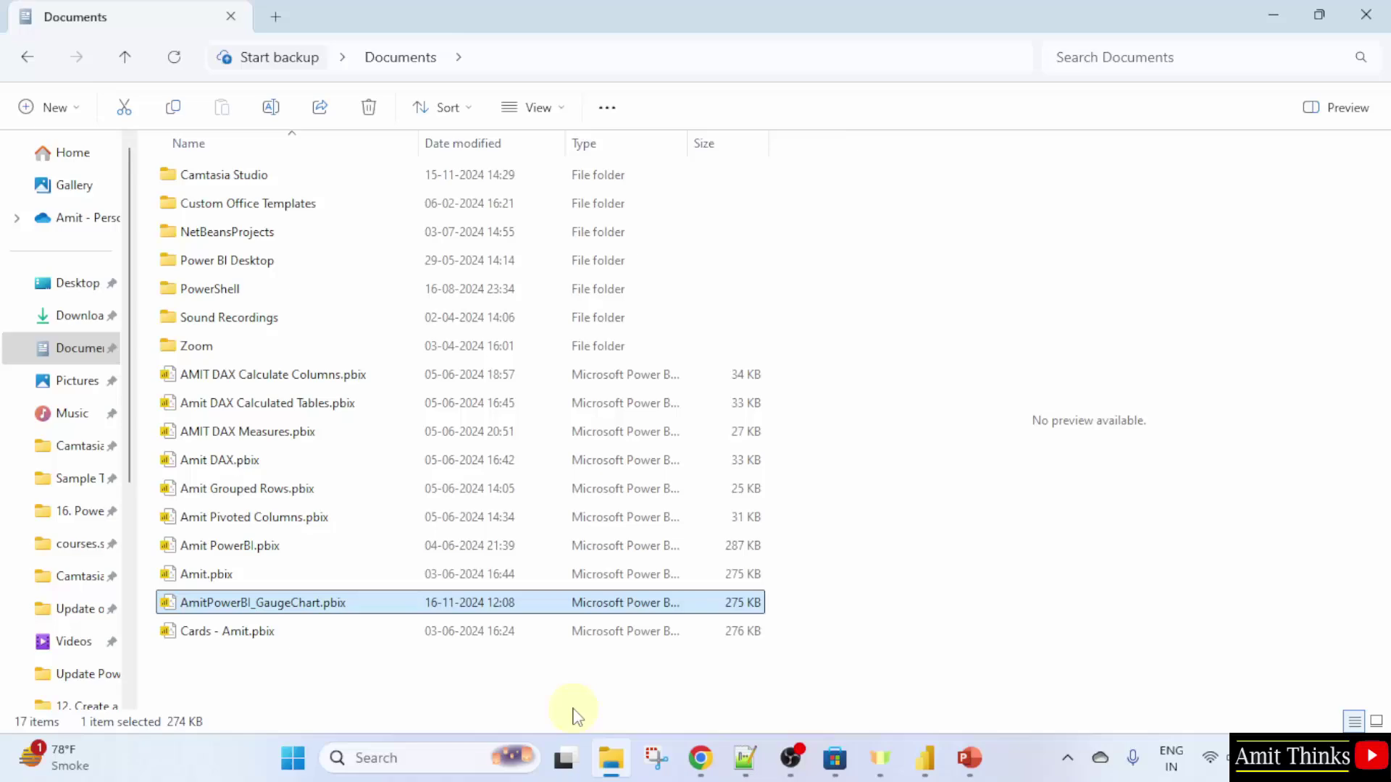
- Switch back to Power BI Desktop from the taskbar
{"action": "left_click", "coordinate": [925, 758]}
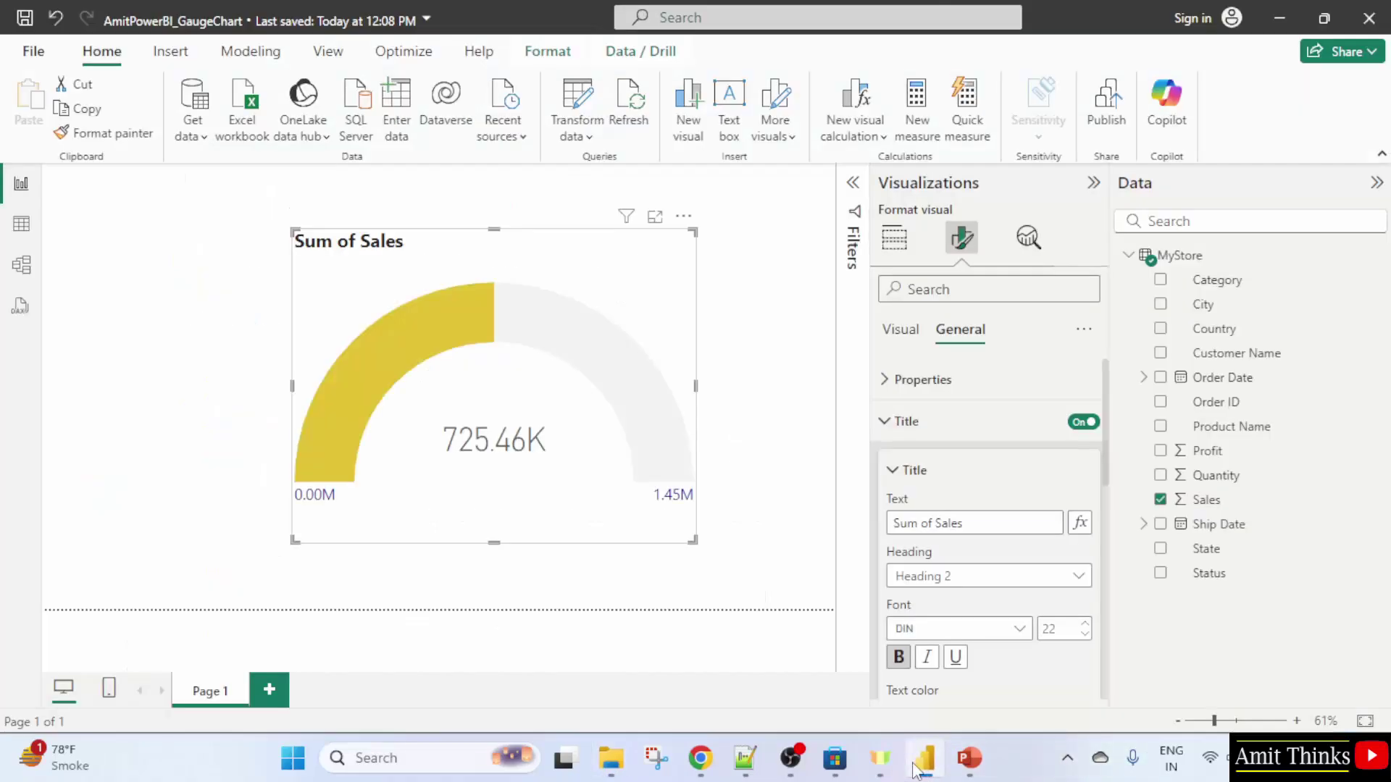